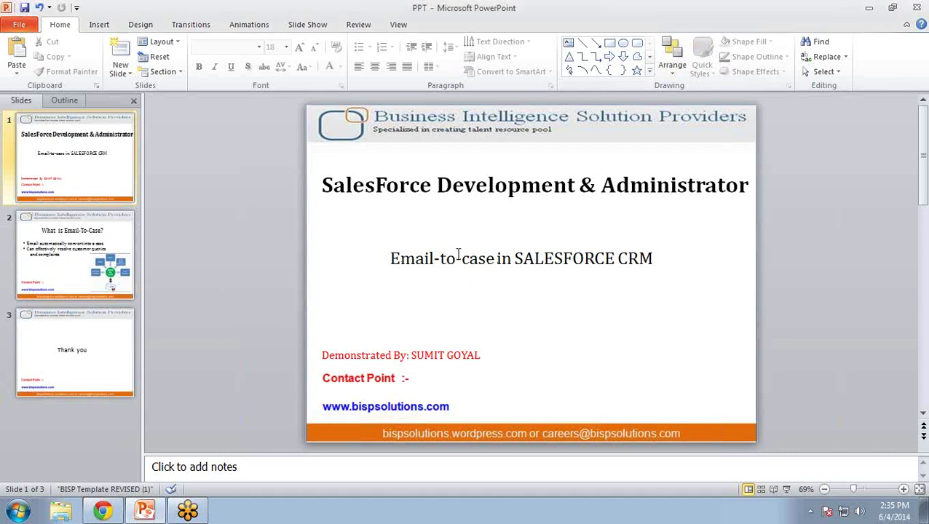
Advance the PowerPoint deck to slide 2, 'What is Email-To-Case?'
key("Page_Down")
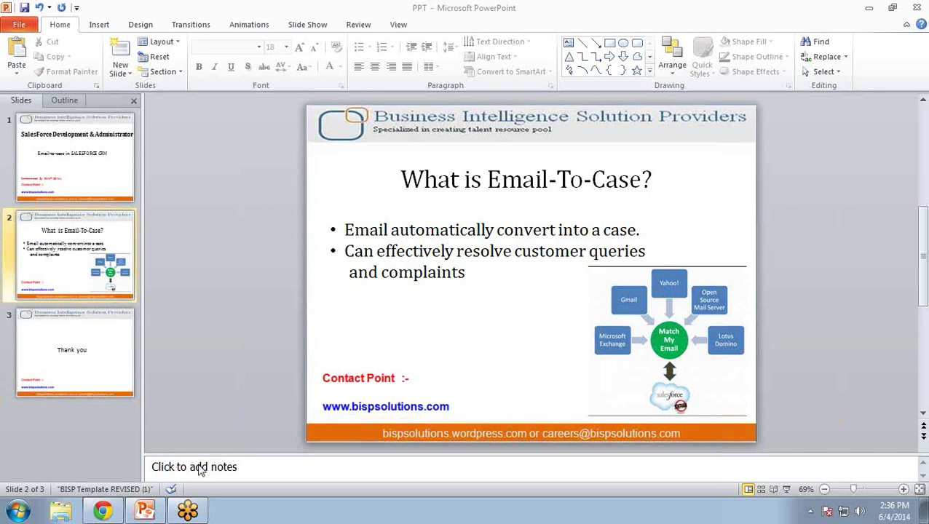
Bring Chrome forward and switch to the Salesforce home tab
left_click(103, 511)
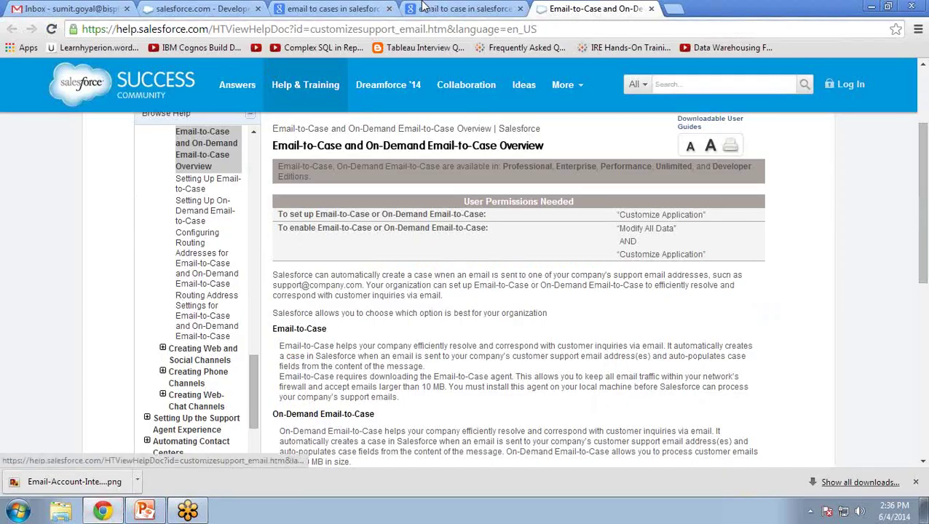
left_click(331, 9)
left_click(188, 7)
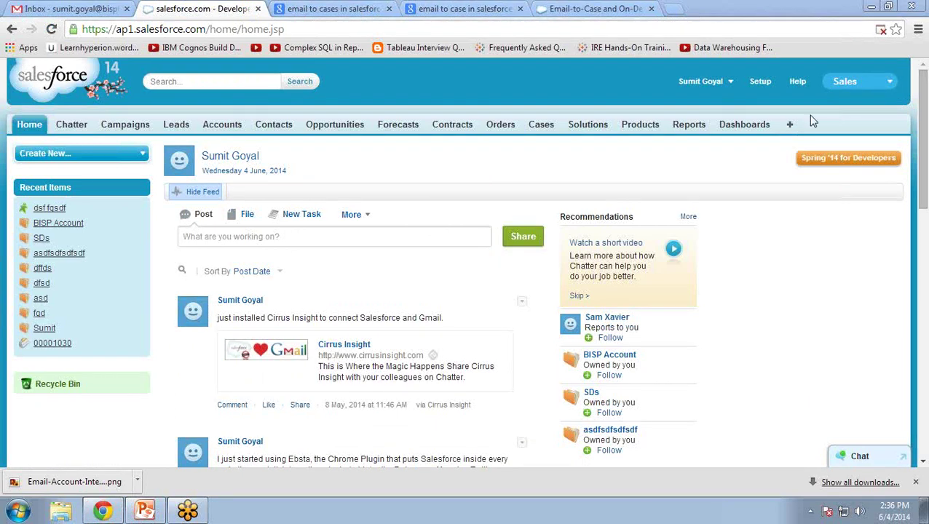
Navigate through Setup > Customize > Cases to reach the Cases settings
left_click(762, 83)
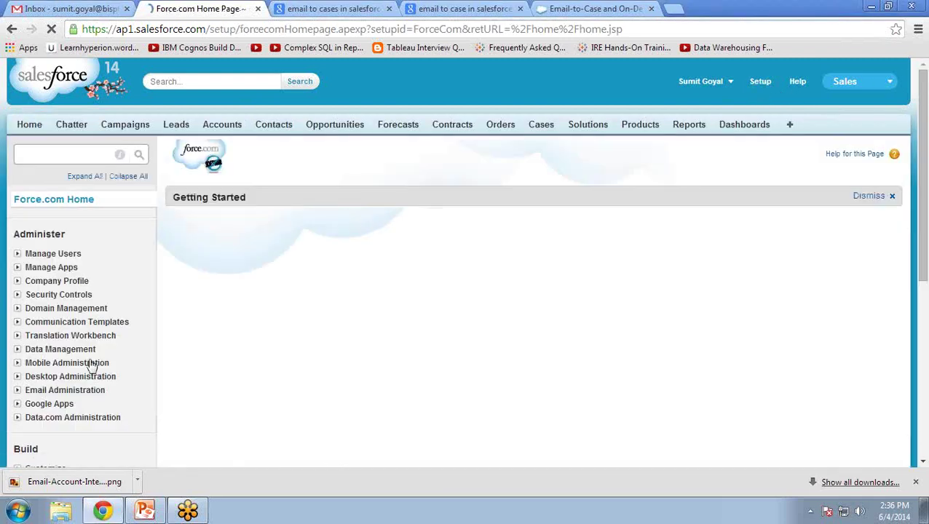
scroll(66, 328, "down", 3)
left_click(36, 263)
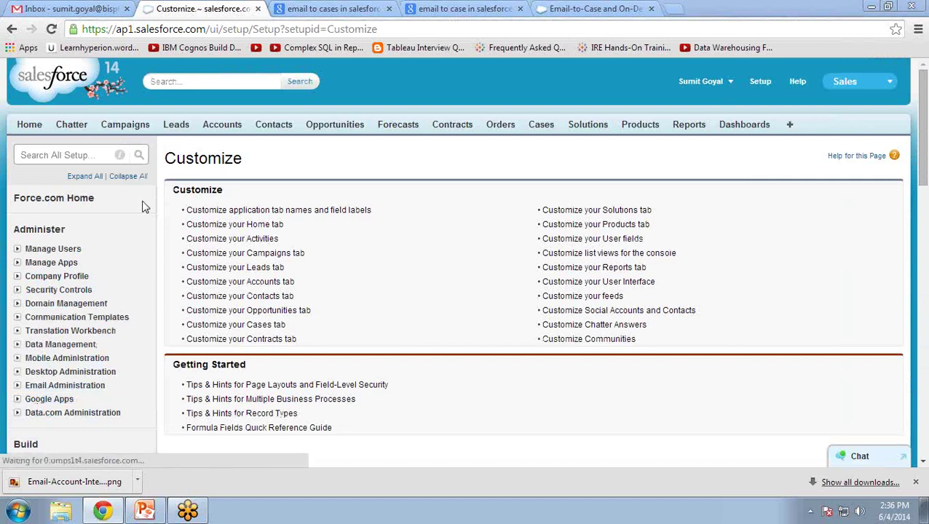
scroll(144, 205, "down", 4)
scroll(56, 248, "down", 2)
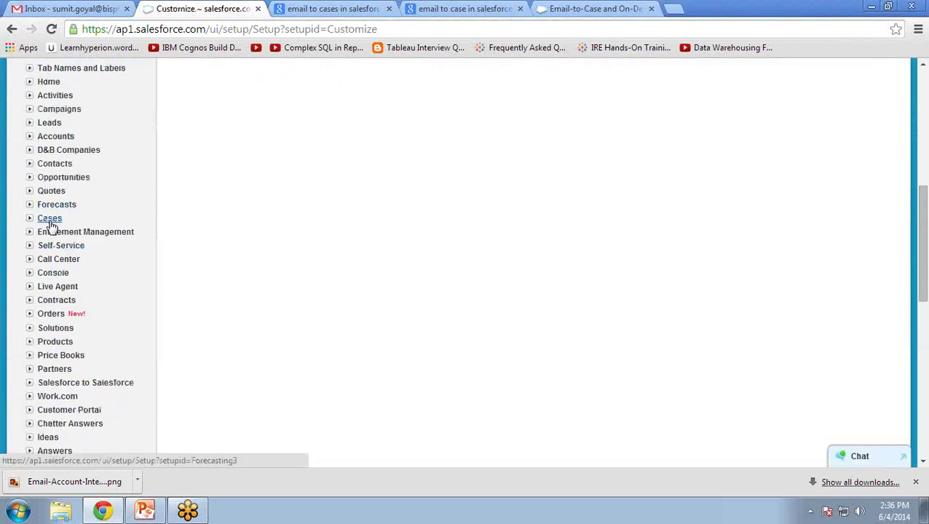
left_click(49, 218)
scroll(305, 336, "down", 3)
scroll(61, 327, "down", 4)
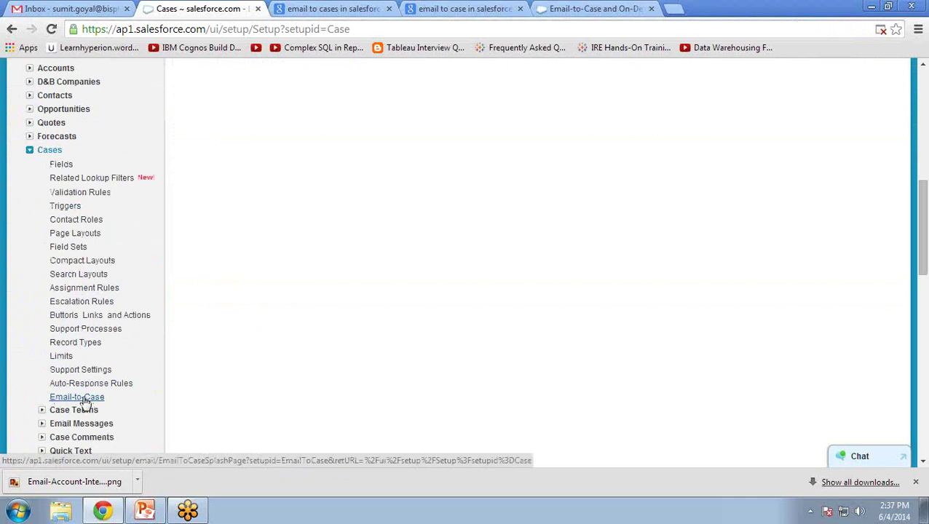
Open Email-to-Case and continue past its introduction page
left_click(82, 398)
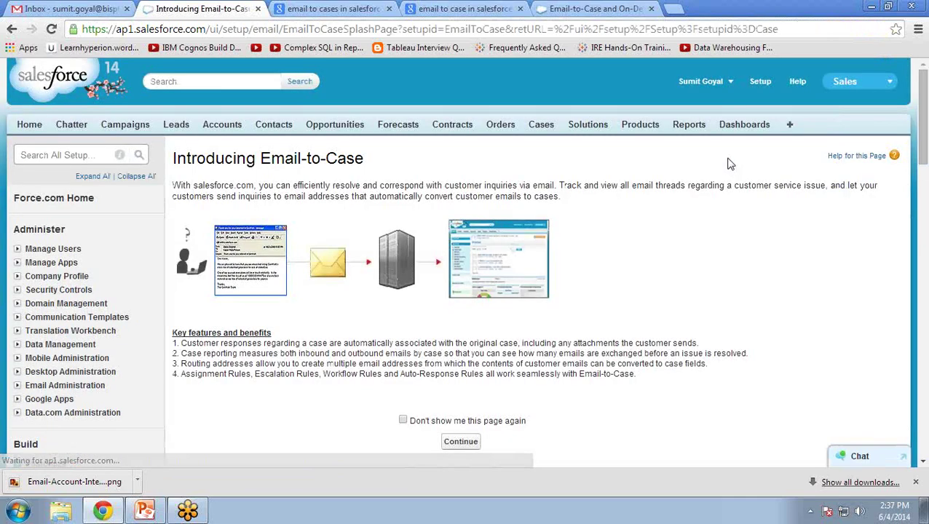
left_click(463, 443)
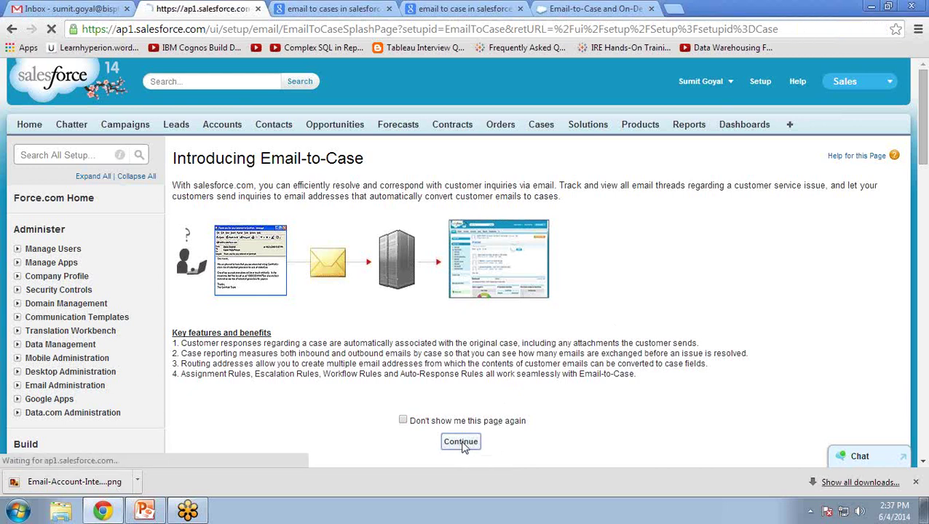
scroll(534, 266, "down", 3)
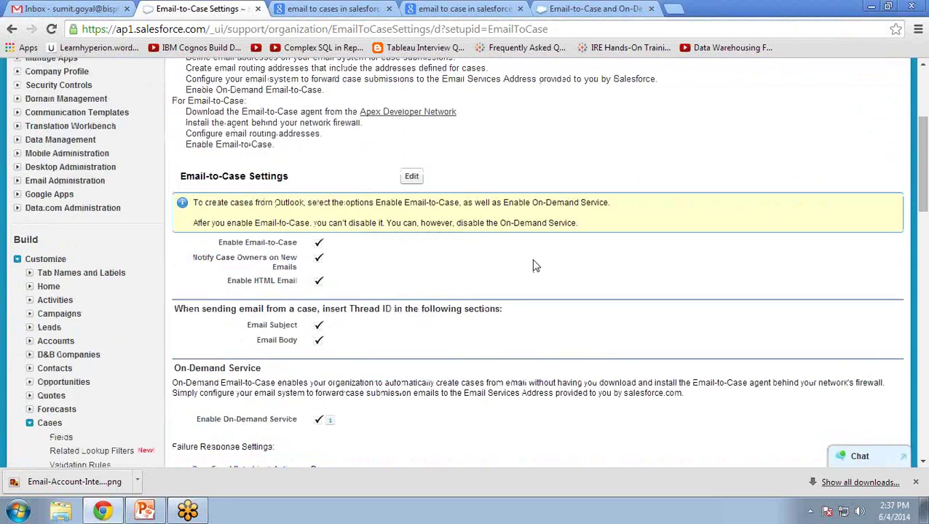
Edit the settings, keeping Notify Case Owners on New Emails and Enable On-Demand Service checked, and save
left_click(412, 177)
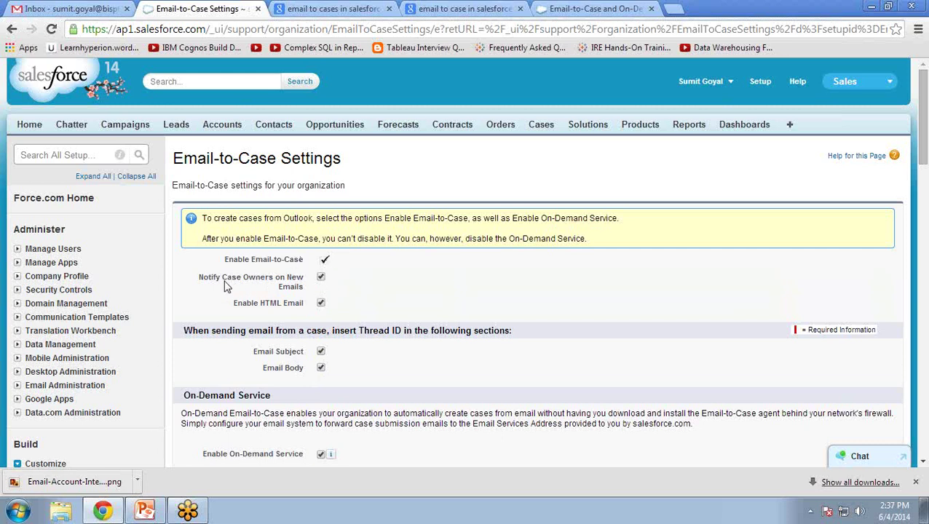
left_click_drag(201, 279, 327, 285)
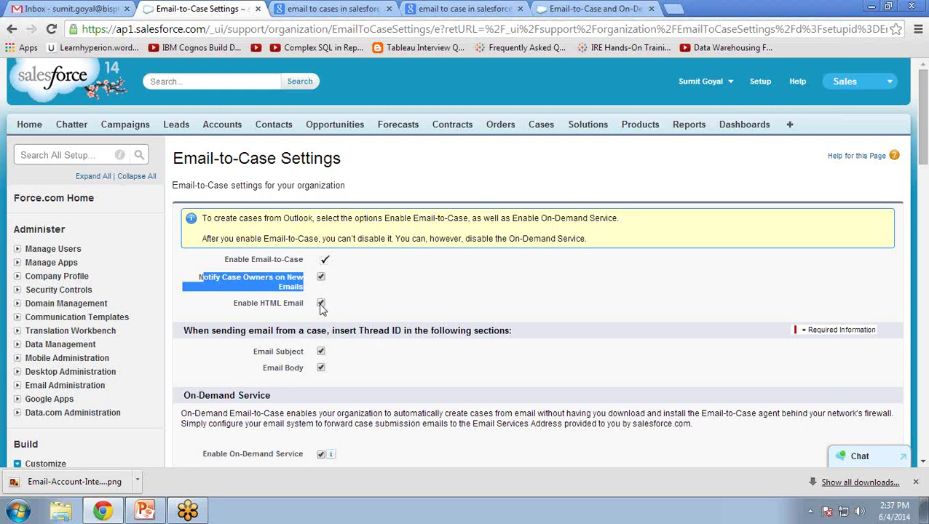
scroll(384, 368, "down", 3)
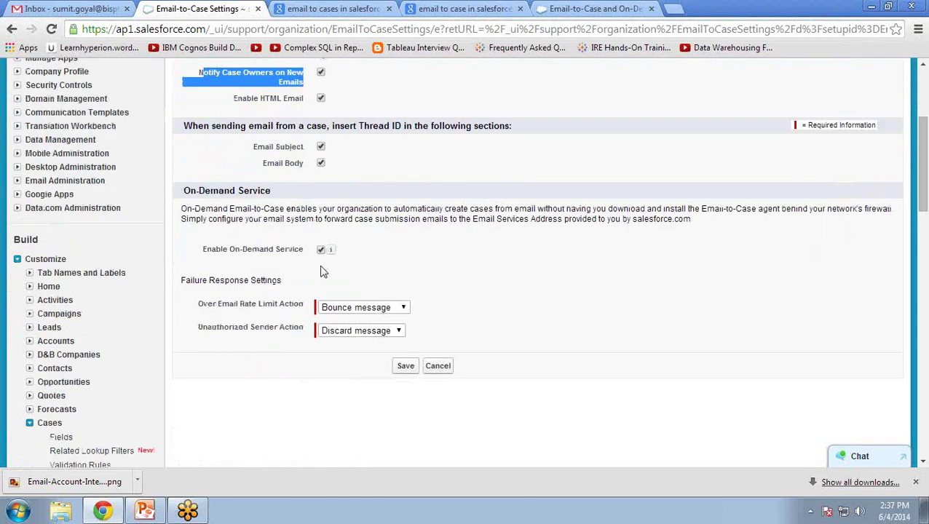
left_click_drag(203, 249, 301, 249)
left_click(381, 270)
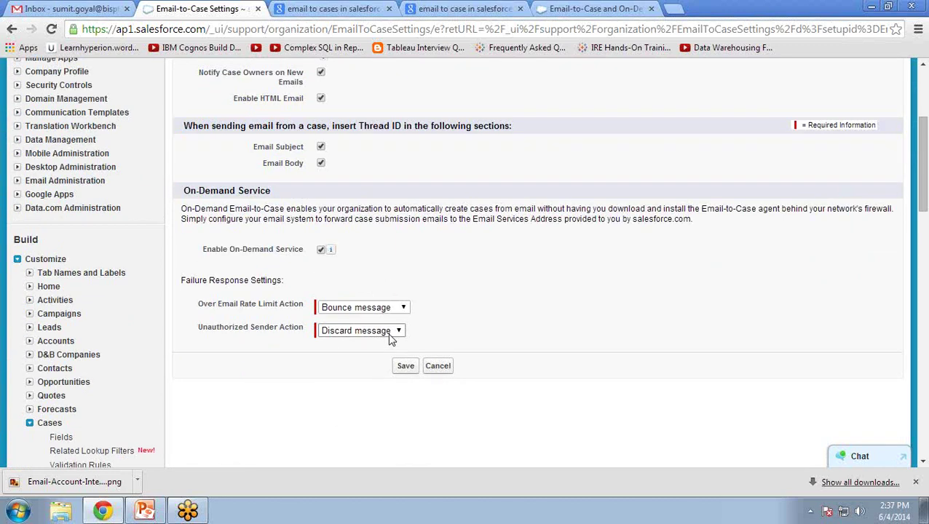
left_click(405, 372)
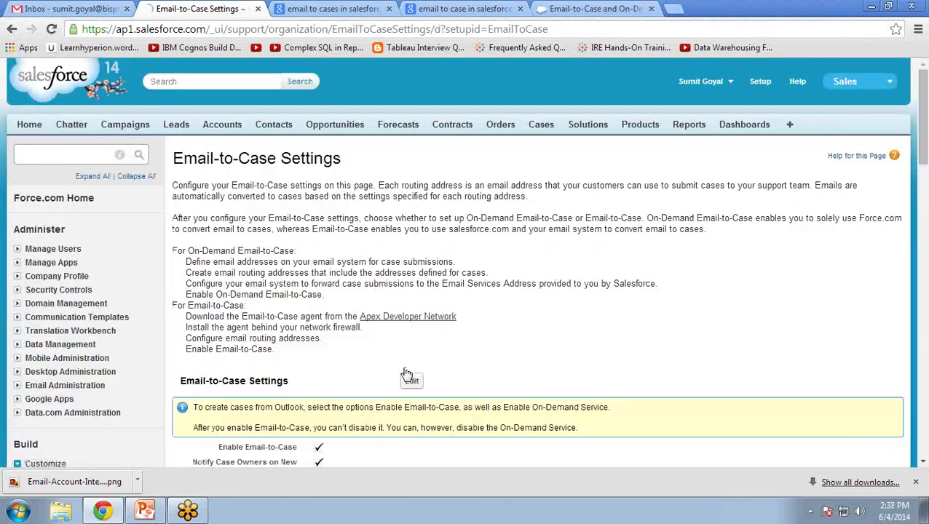
scroll(407, 374, "down", 5)
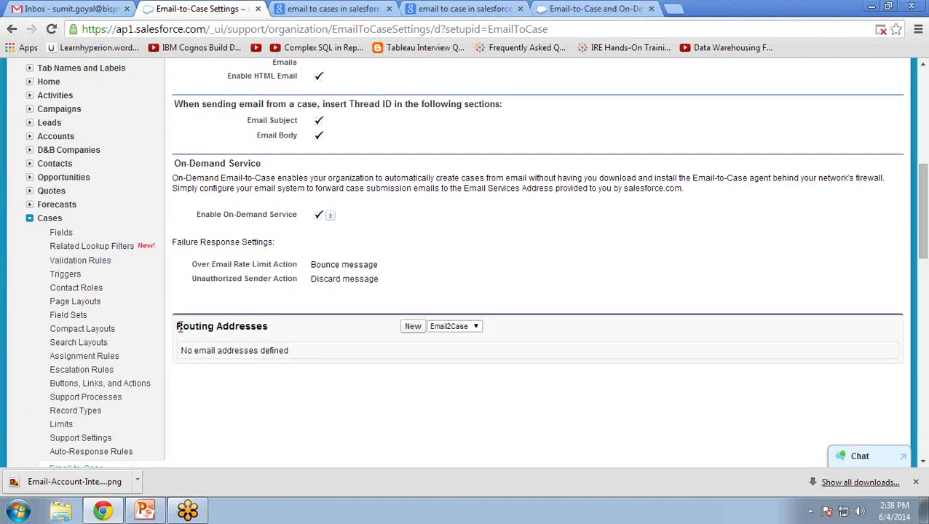
left_click_drag(177, 326, 266, 327)
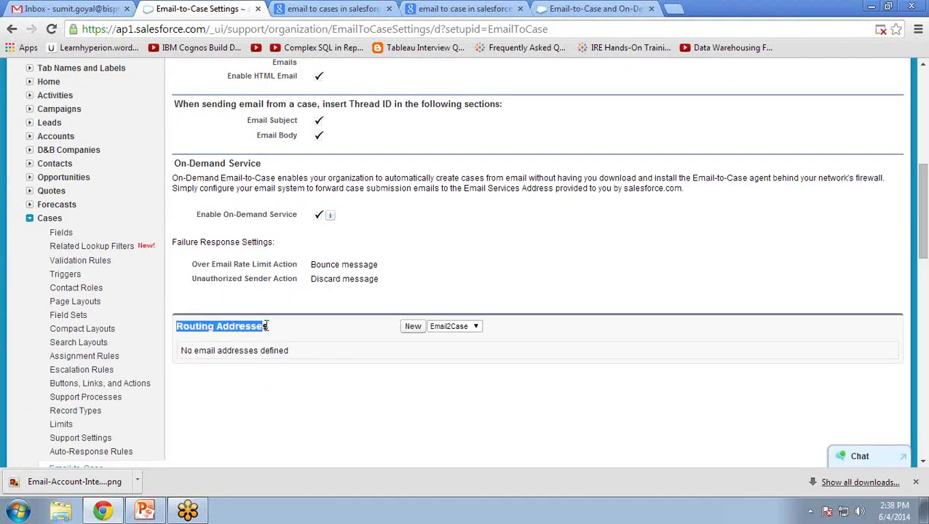
Add a new routing address named EmailtoCaseRouting with the suggested e-mail address
left_click(413, 329)
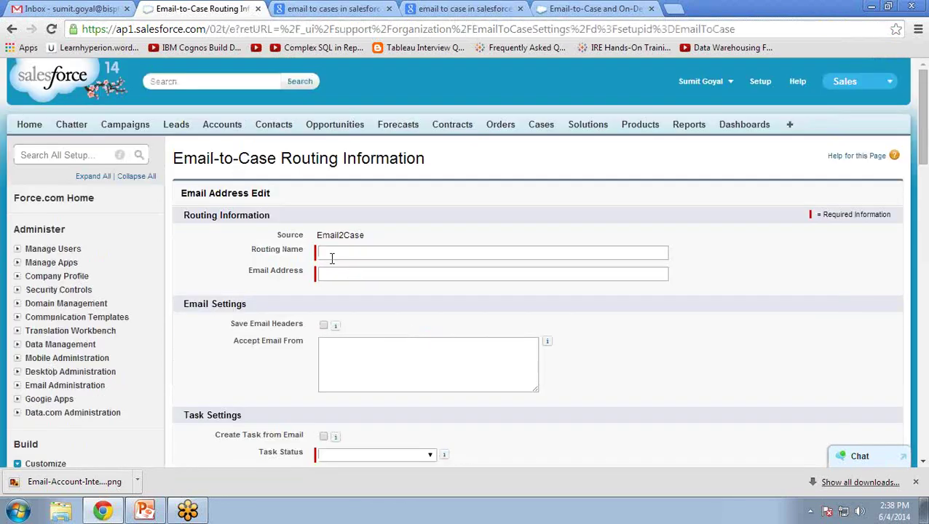
left_click(334, 253)
type("emai")
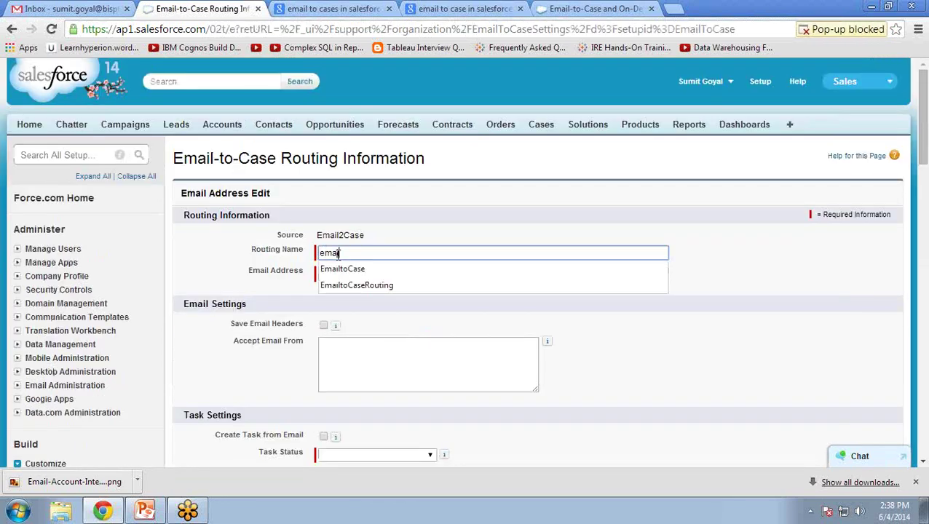
key("Down")
key("Down")
key("Return")
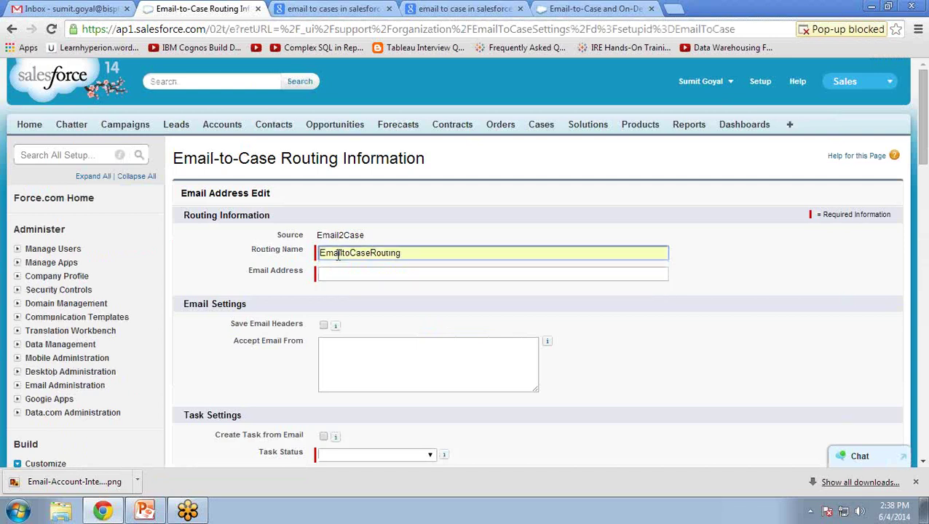
left_click(365, 275)
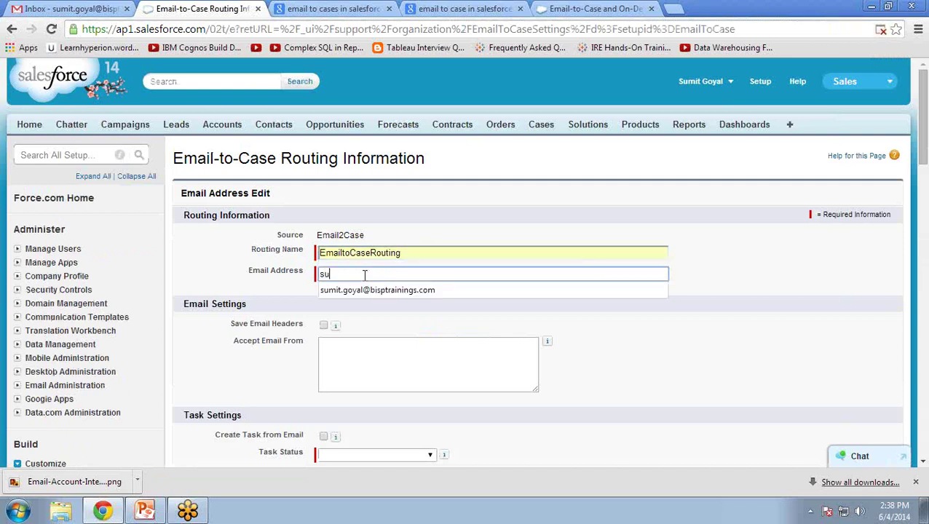
key("Down")
key("Return")
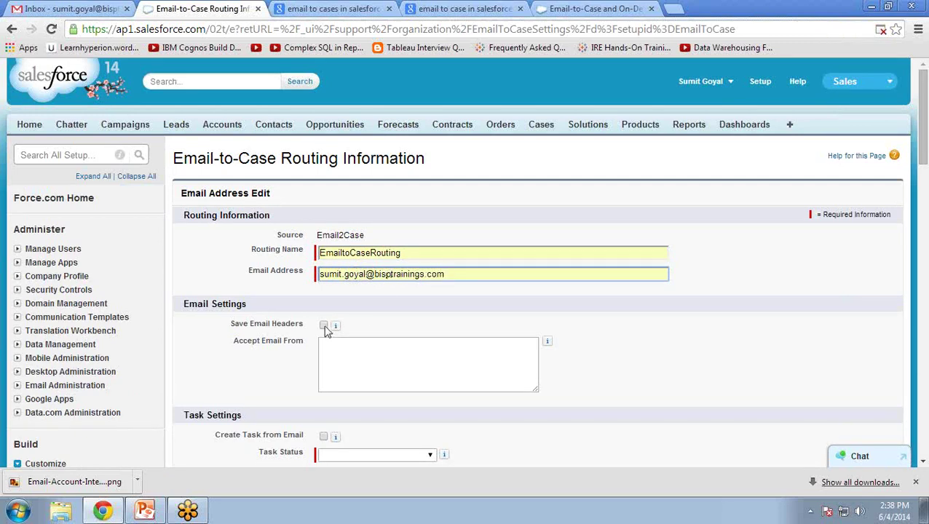
scroll(583, 341, "down", 3)
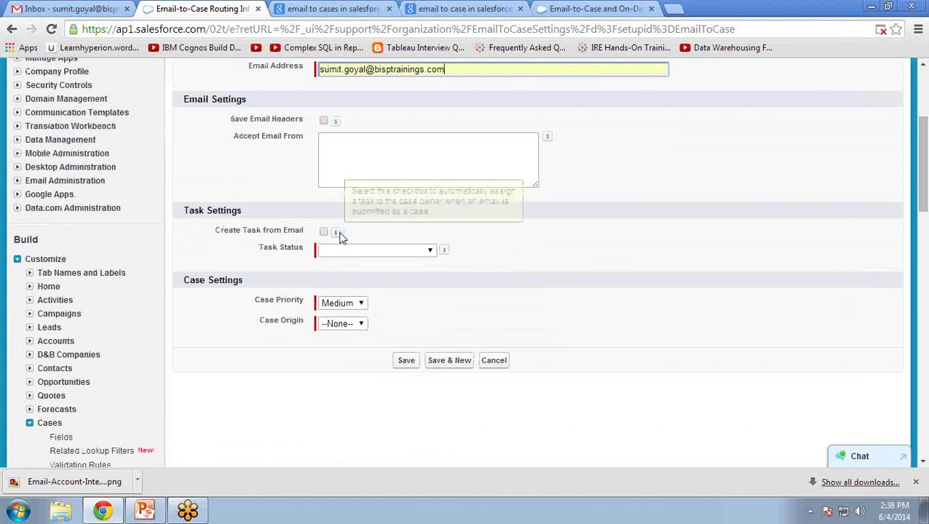
Enable task creation, set case origin to Email, save, and accept the verification notice
left_click(323, 231)
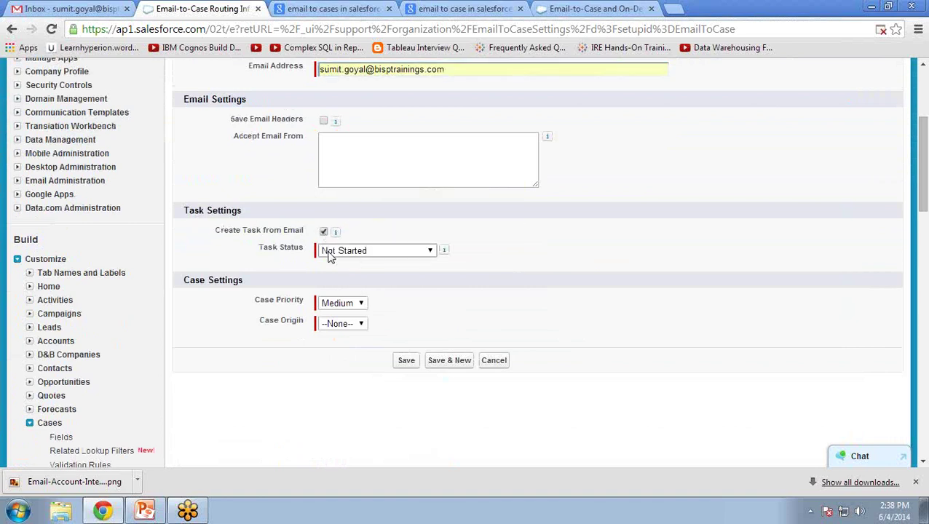
left_click(357, 253)
key("Escape")
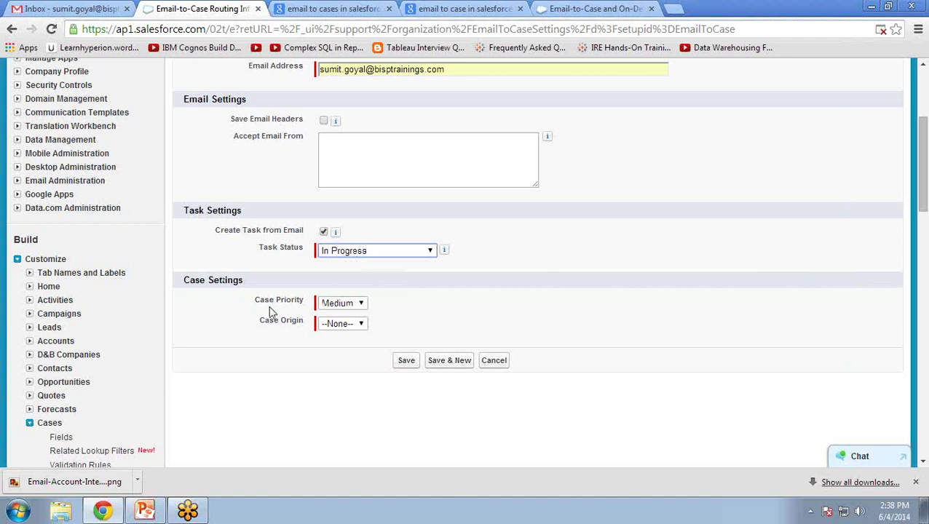
left_click(347, 328)
left_click(340, 360)
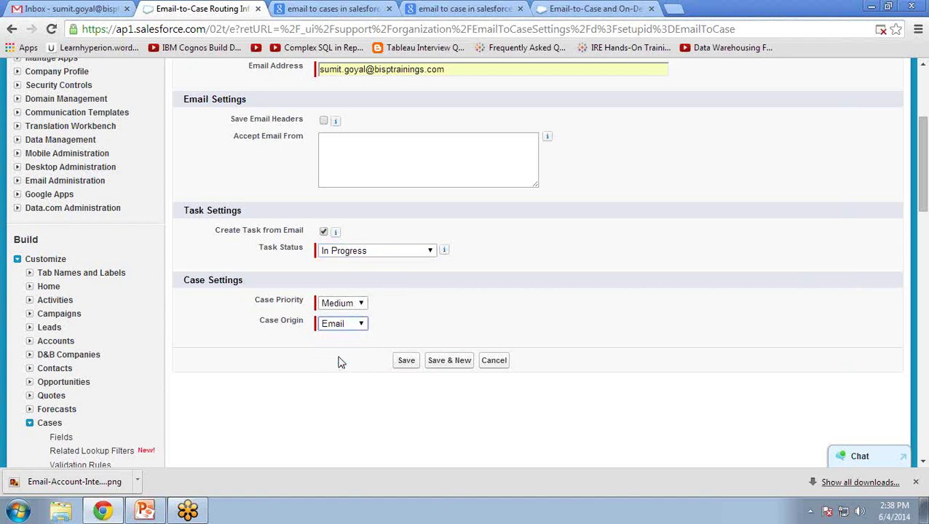
left_click(408, 361)
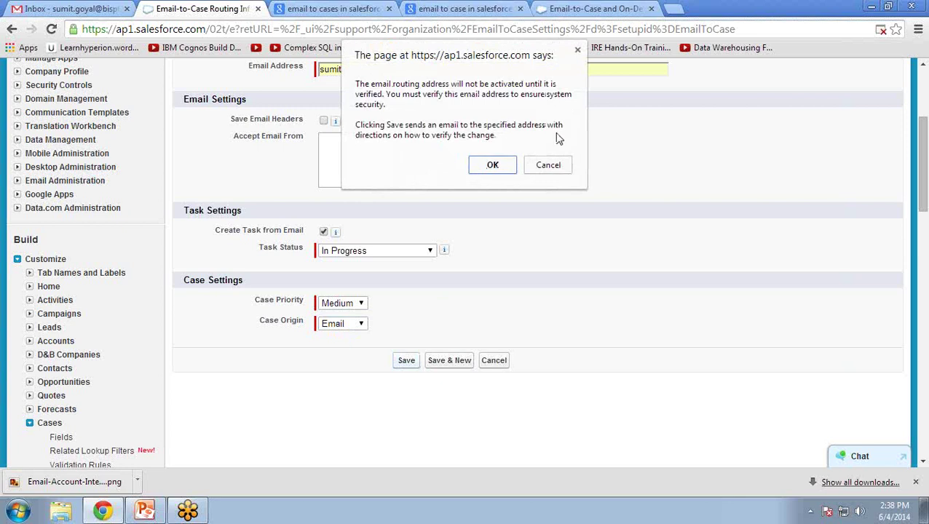
left_click(496, 170)
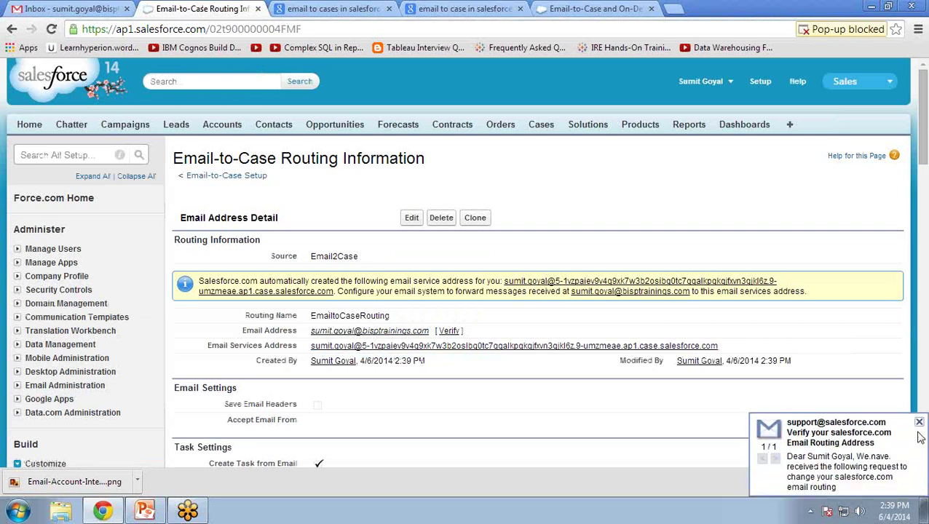
Open the Salesforce routing-address verification email in the Gmail inbox
left_click(67, 8)
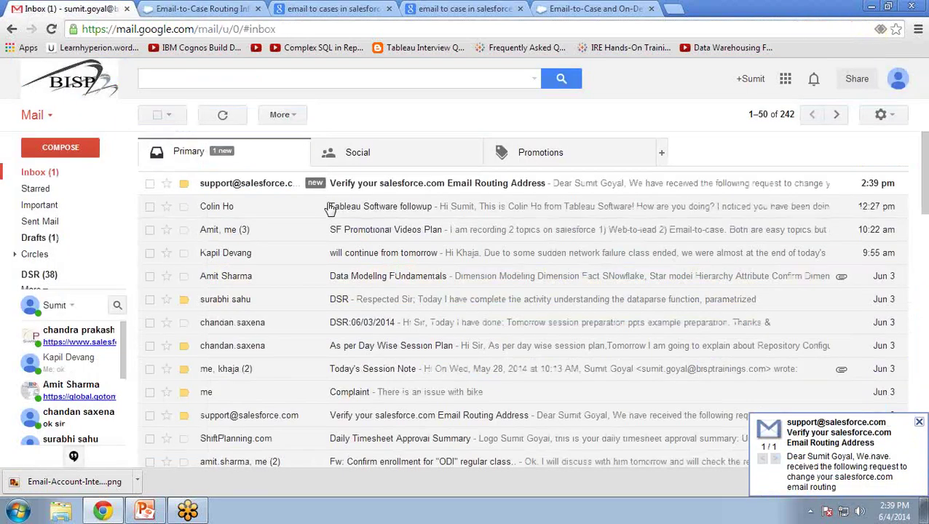
left_click(361, 184)
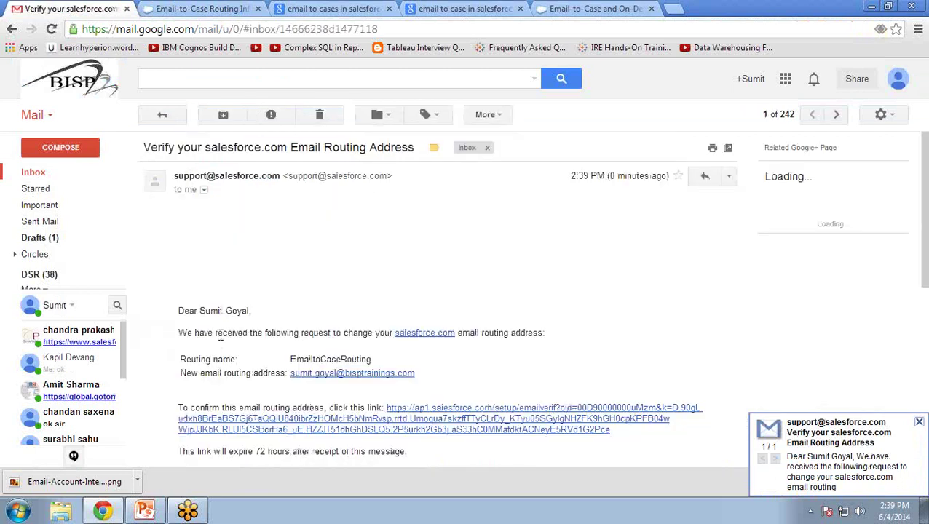
scroll(237, 310, "down", 2)
Highlight the email routing address wording, the confirmation line and the verification link
left_click_drag(186, 196, 361, 196)
left_click_drag(460, 196, 529, 199)
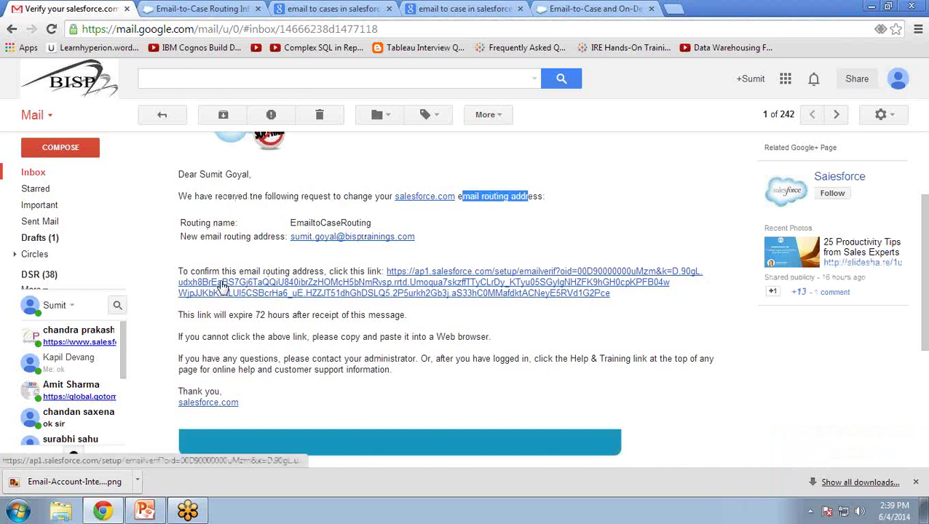
left_click_drag(188, 271, 304, 271)
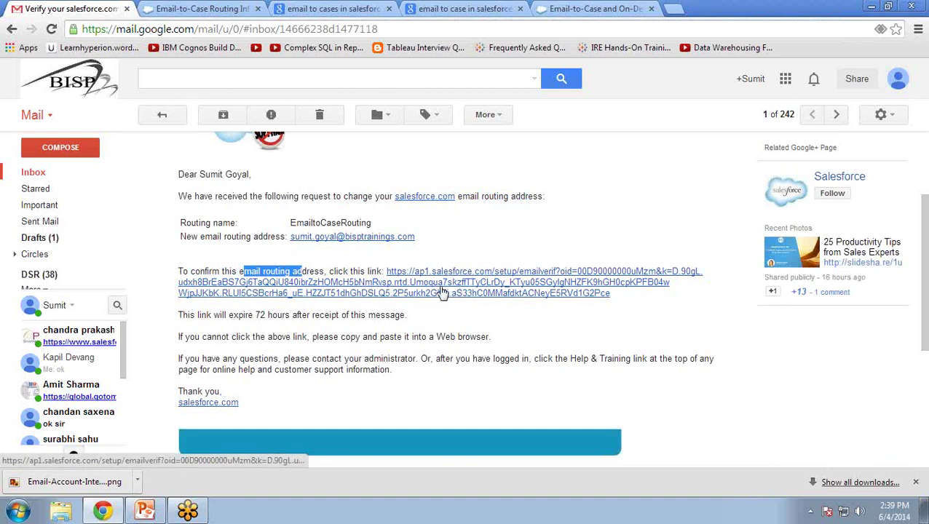
left_click(612, 304)
left_click_drag(386, 303, 389, 275)
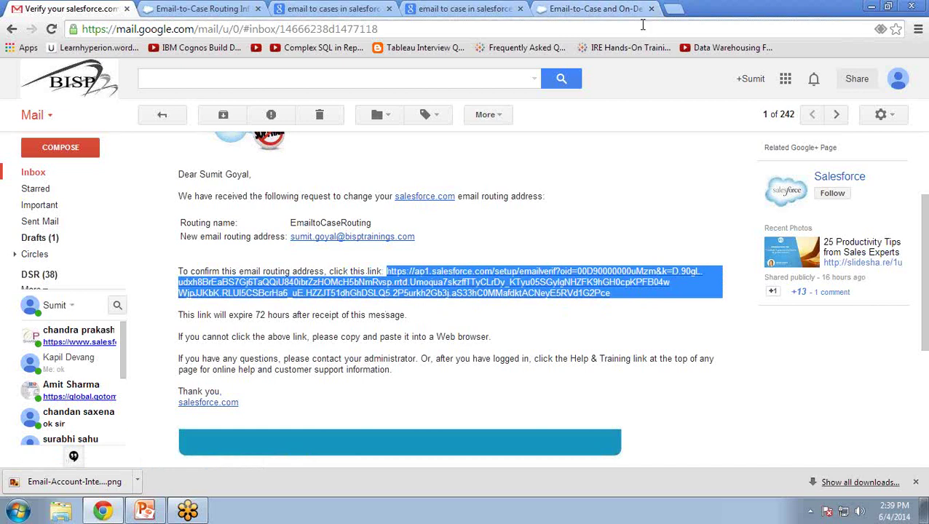
left_click(505, 238)
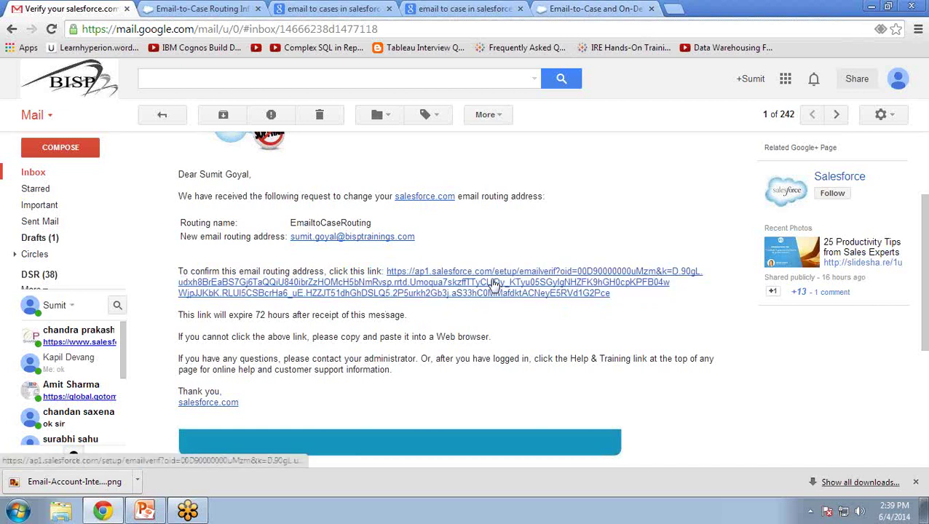
Follow the verification link and highlight the address-verified confirmation message
left_click(494, 284)
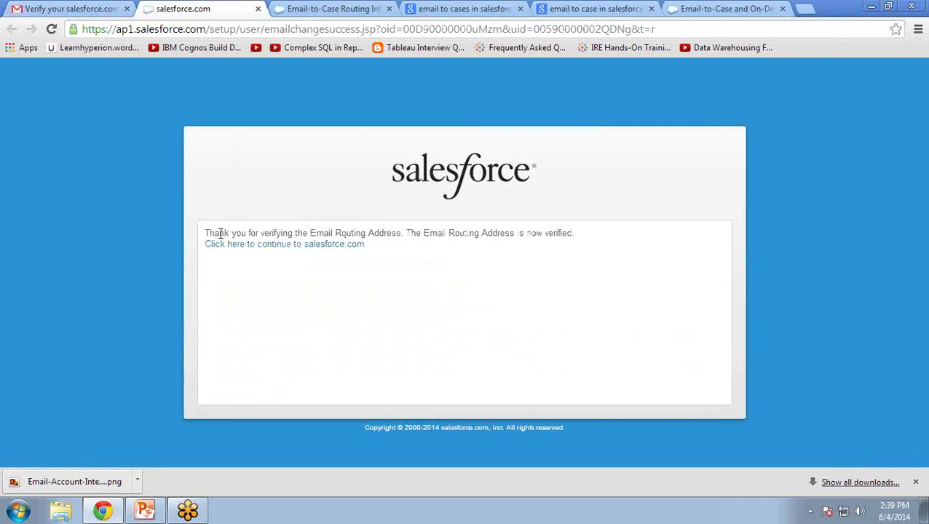
left_click_drag(220, 233, 576, 233)
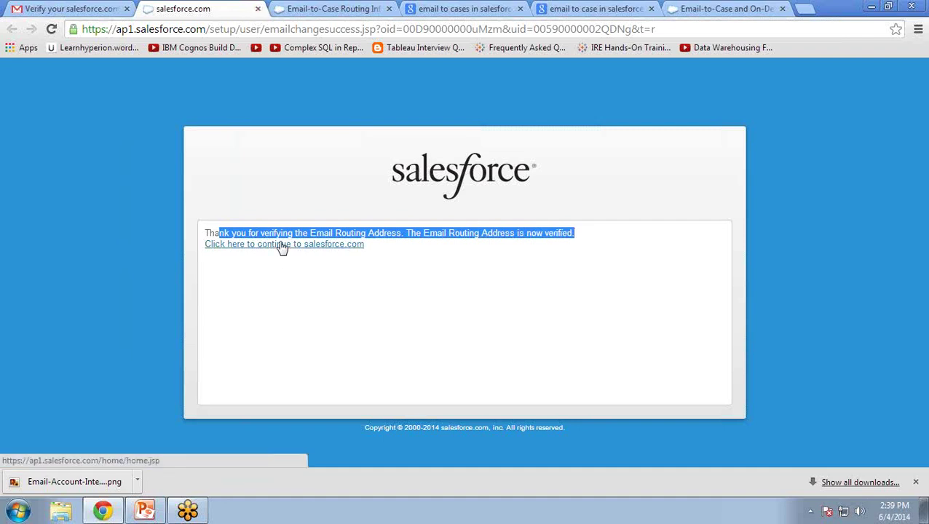
Close the confirmation page and copy the Email Services Address from the EmailtoCaseRouting routing information
left_click(258, 9)
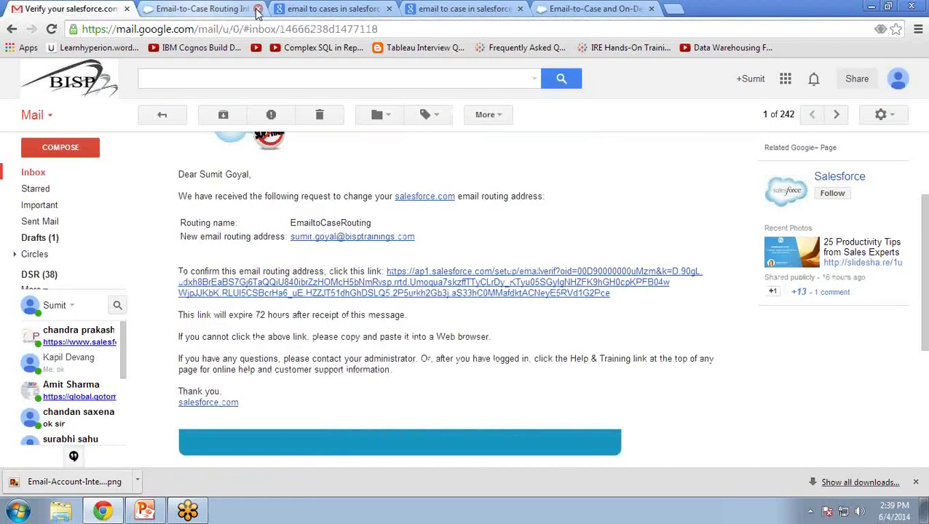
left_click(230, 8)
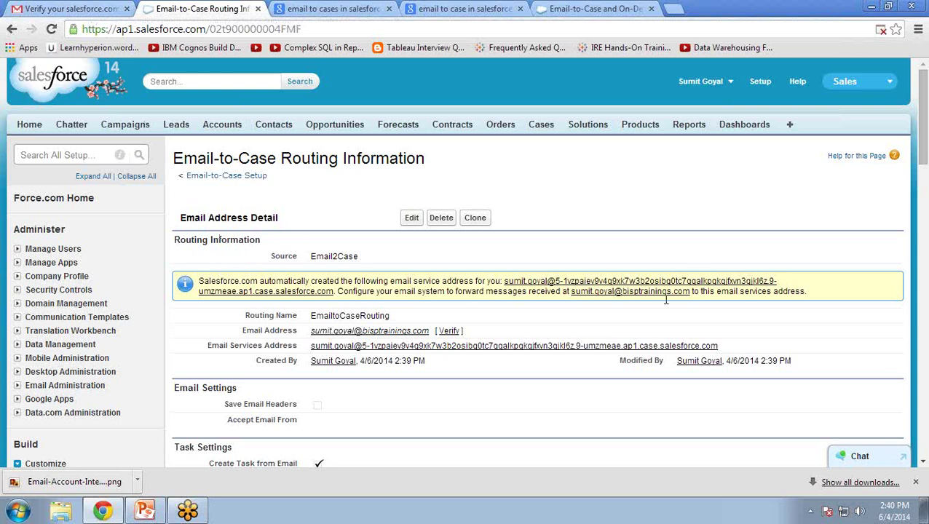
left_click_drag(212, 346, 294, 349)
left_click_drag(737, 348, 311, 351)
right_click(342, 348)
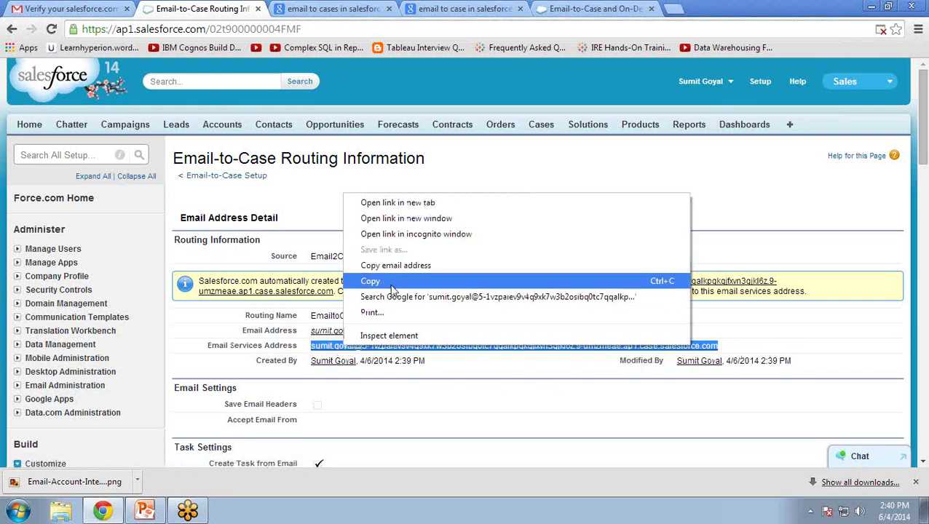
left_click(392, 284)
left_click(94, 8)
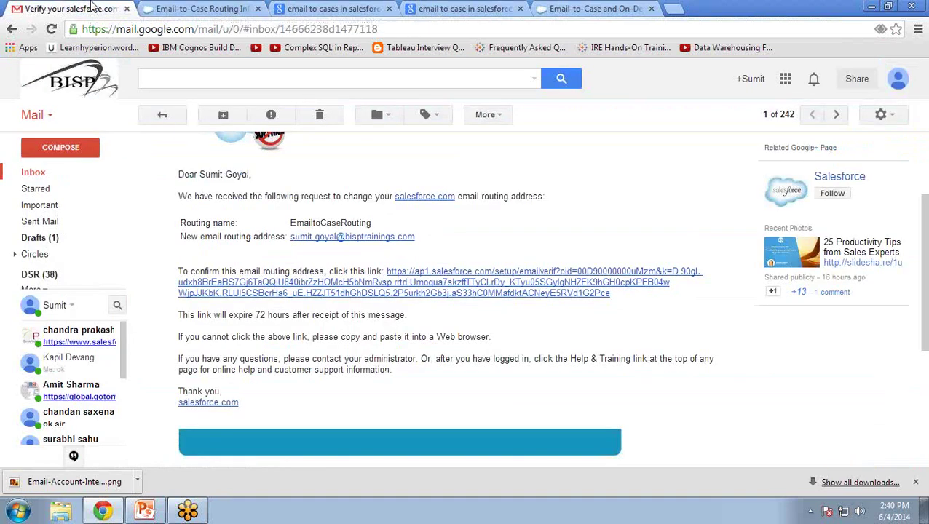
Open Gmail's Settings from the gear menu, landing on the General tab
left_click(892, 119)
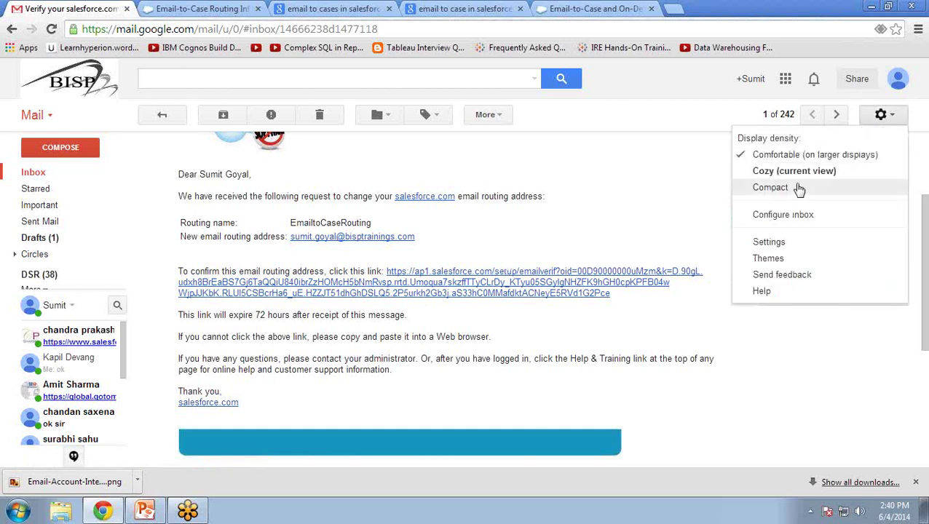
left_click(618, 193)
left_click(883, 118)
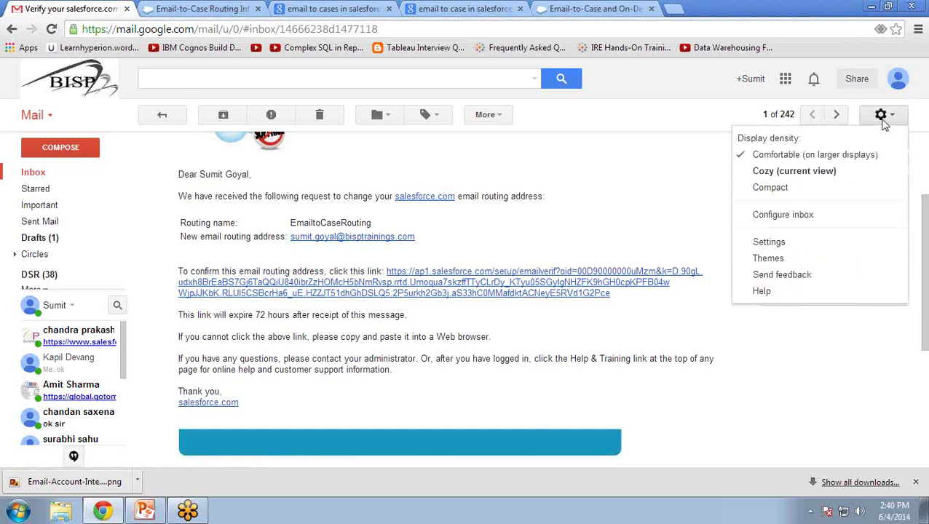
left_click(769, 243)
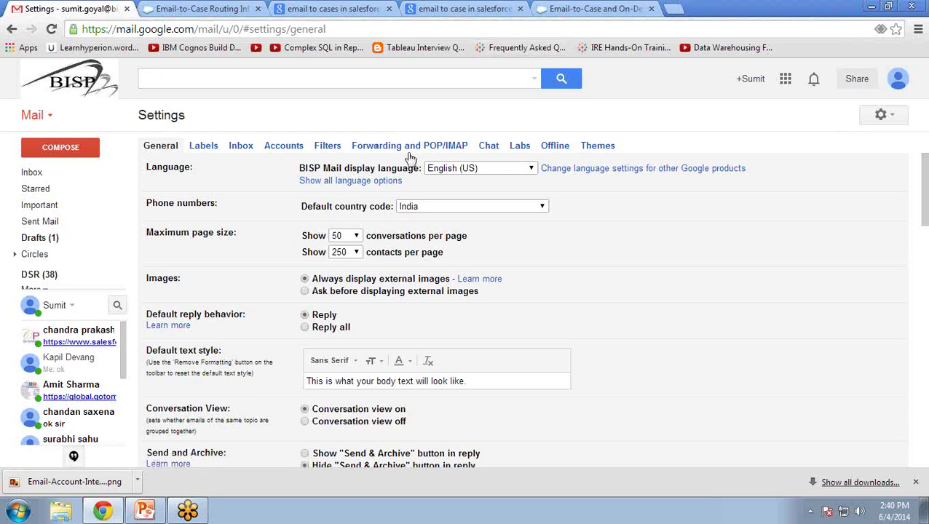
Go to the Forwarding and POP/IMAP settings and review the forwarding and kept-copy options
left_click(409, 151)
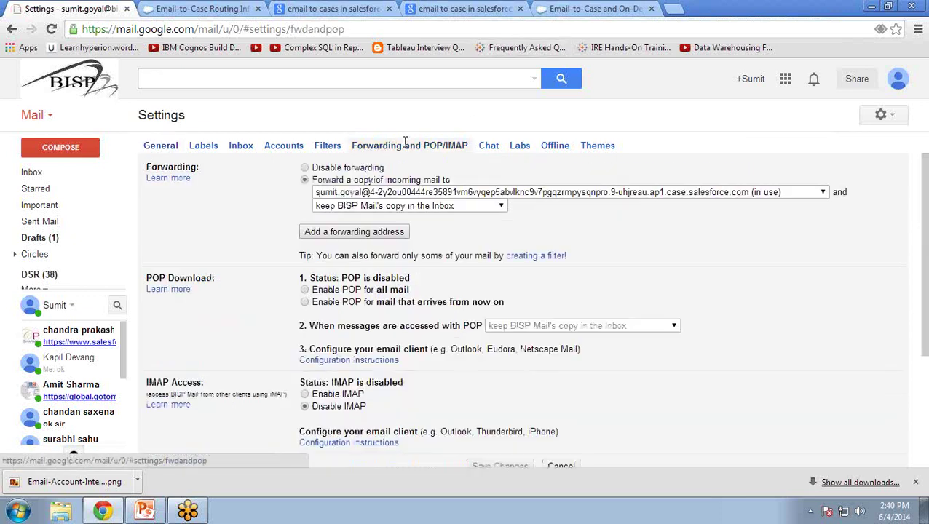
left_click(341, 232)
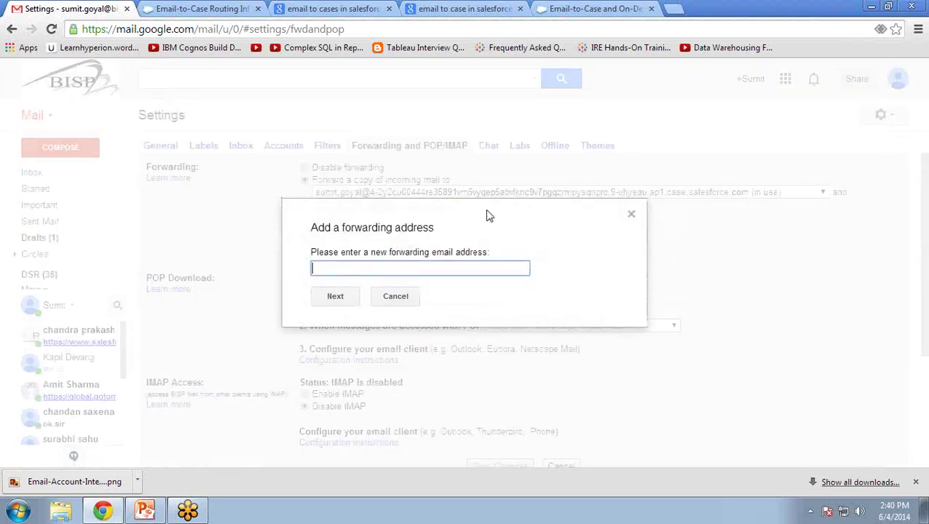
left_click(631, 214)
left_click(429, 206)
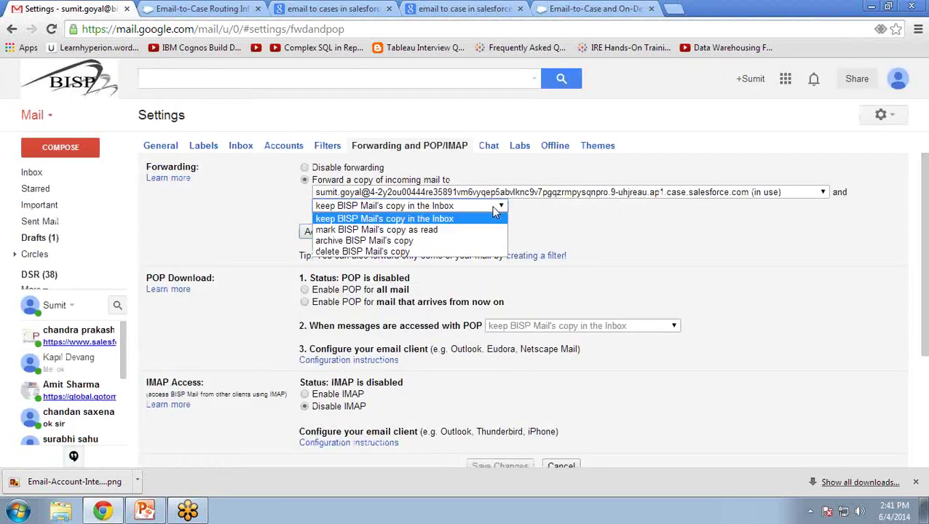
left_click(403, 253)
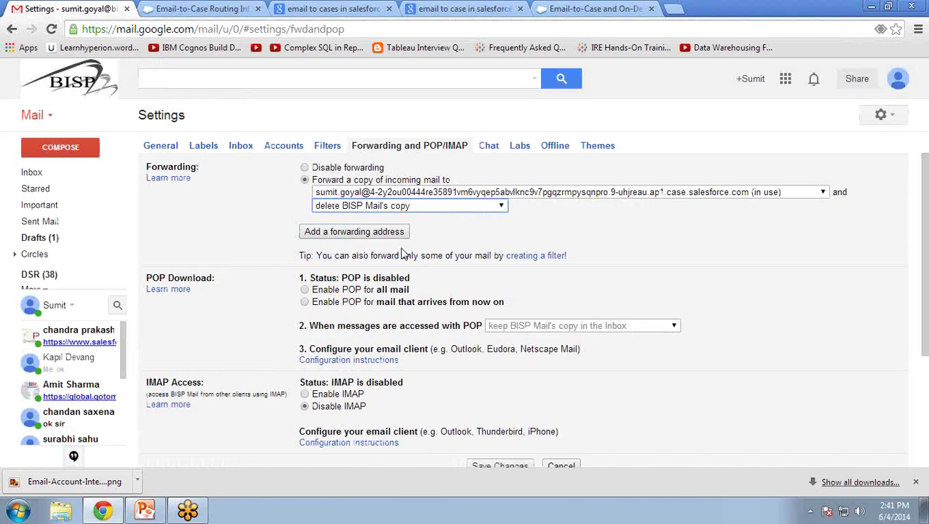
left_click(392, 208)
left_click(297, 217)
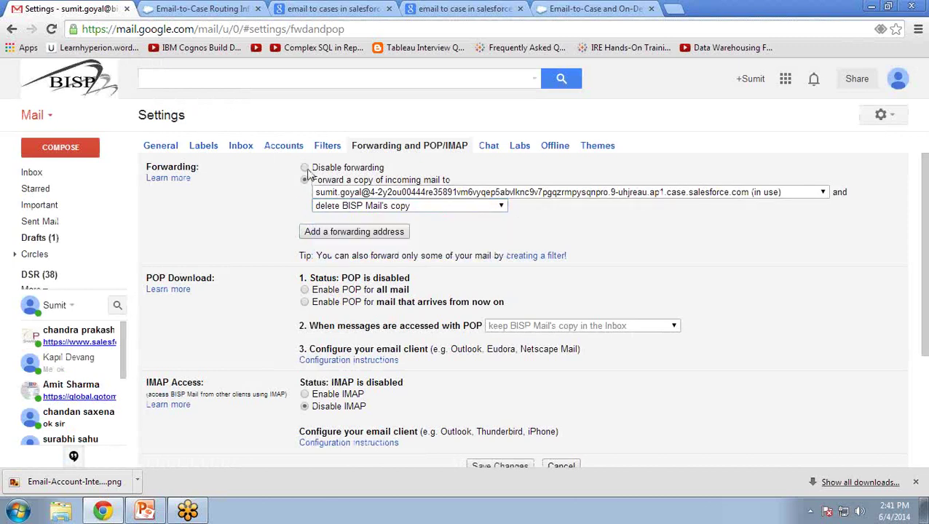
Disable forwarding and remove the old Salesforce case forwarding address
left_click(304, 168)
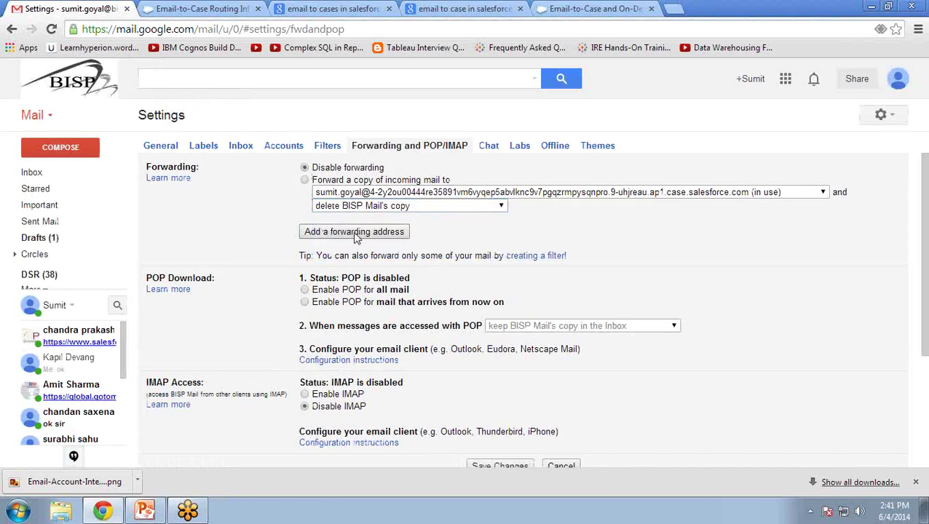
left_click(575, 192)
left_click(581, 229)
key("Return")
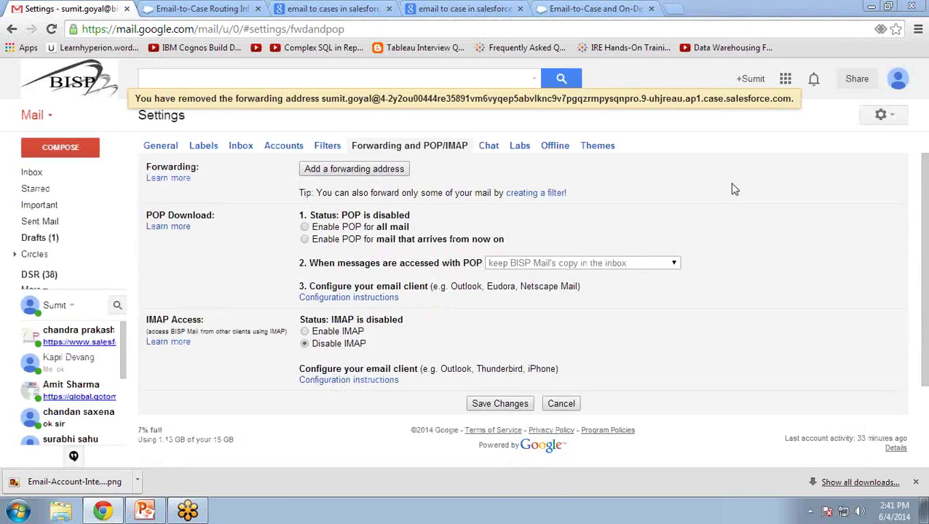
Start adding a forwarding address and copy the Salesforce Email Services Address
left_click(345, 173)
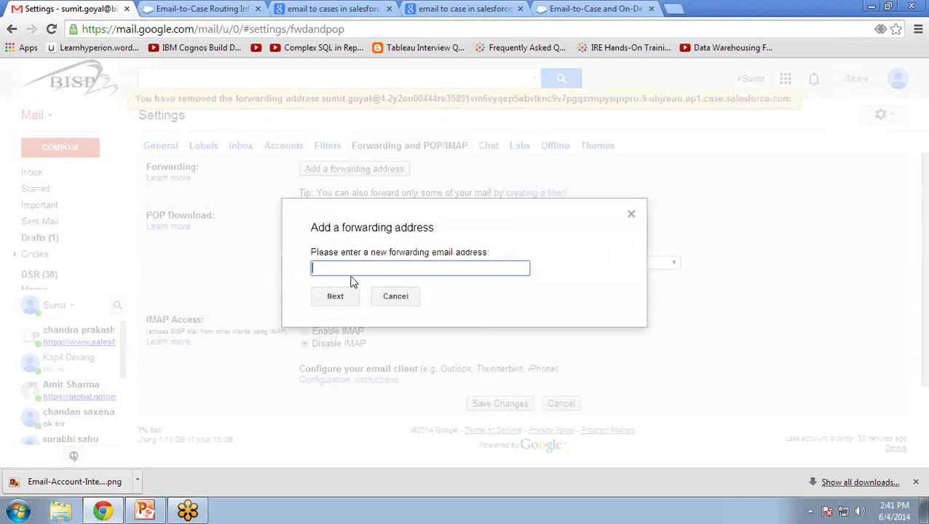
left_click(205, 9)
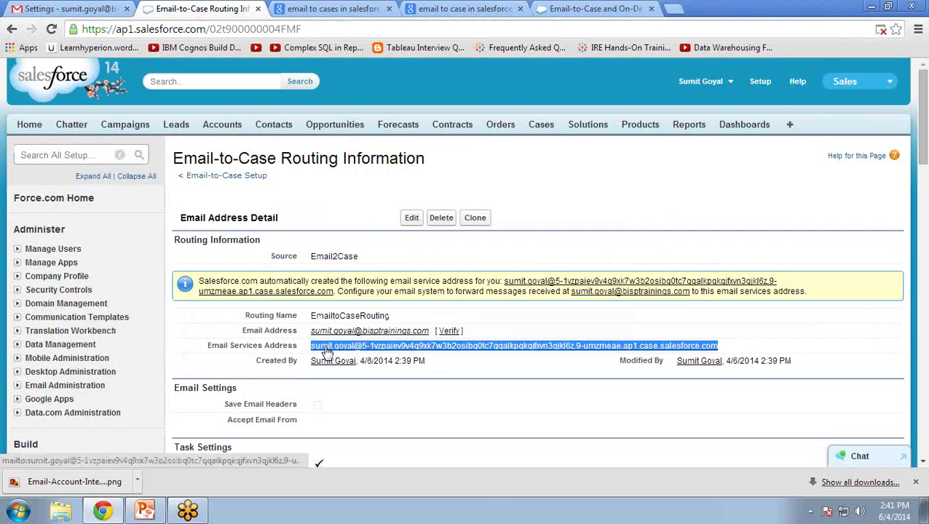
right_click(398, 352)
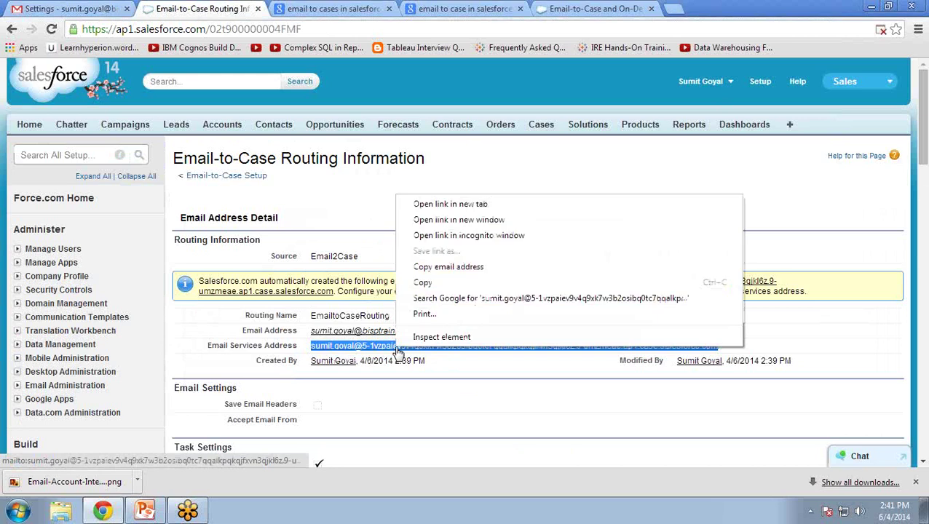
left_click(436, 283)
Paste the services address as the new forwarding address and acknowledge the confirmation code notice
left_click(94, 8)
right_click(409, 263)
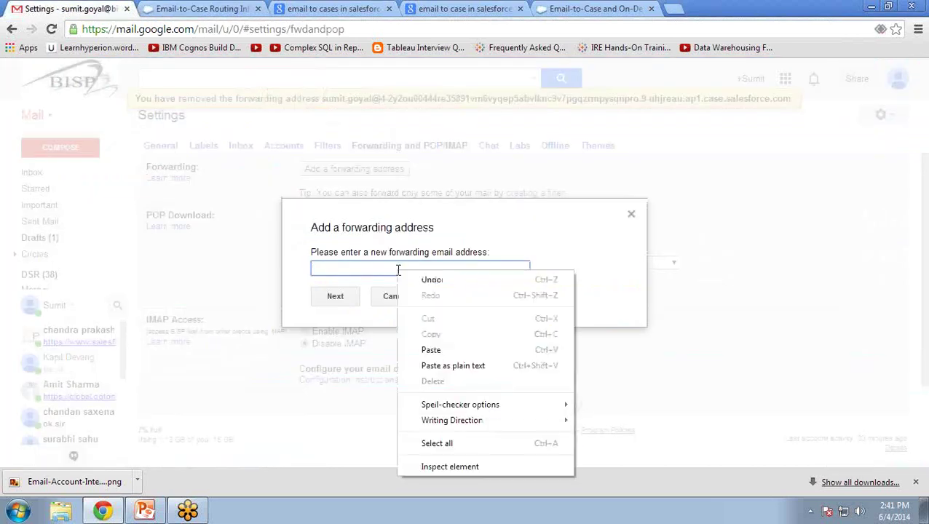
left_click(437, 350)
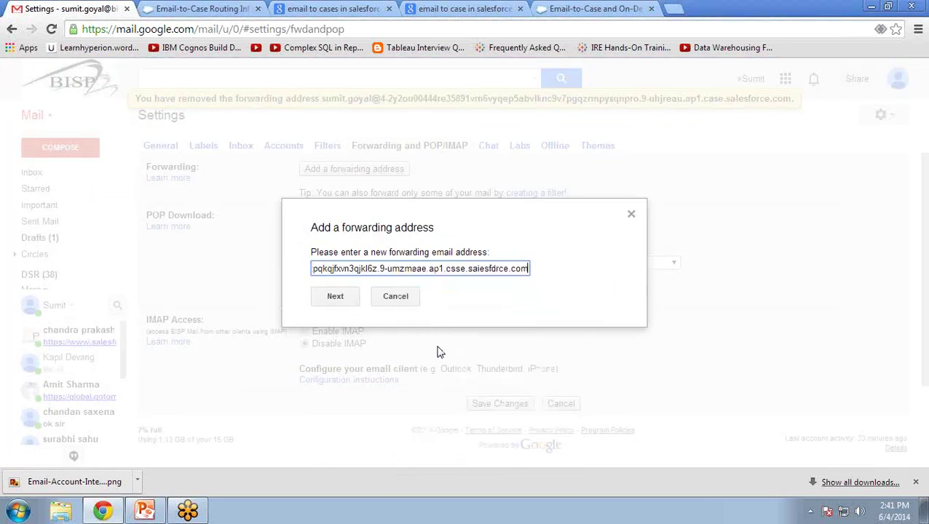
left_click(335, 299)
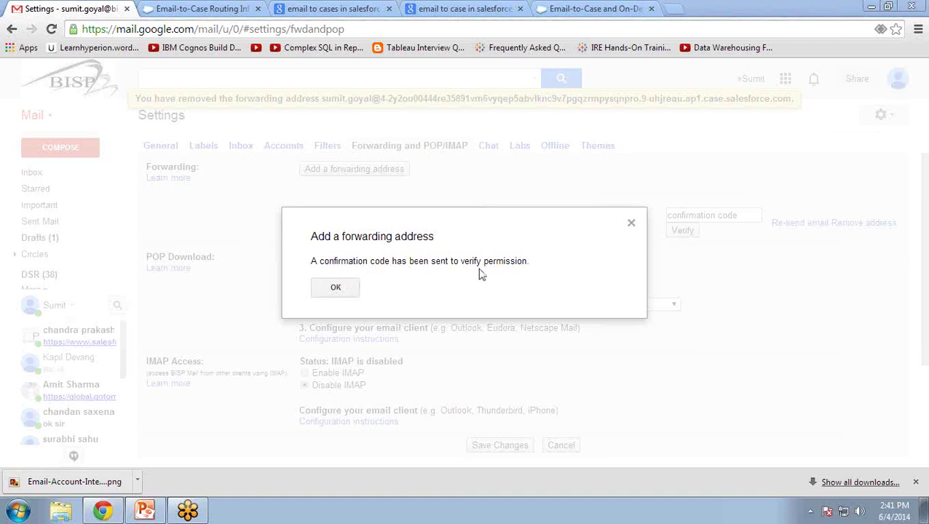
left_click(342, 289)
left_click(707, 216)
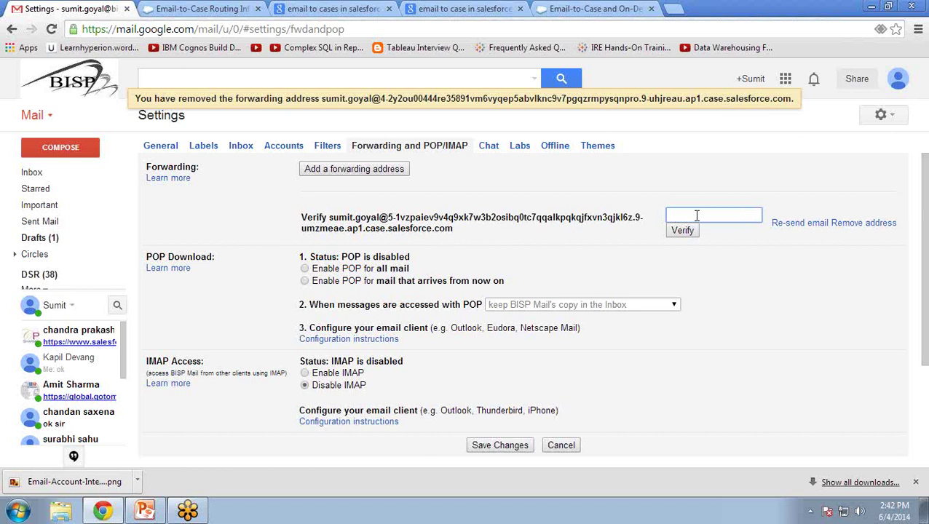
In Salesforce, list All Open Cases and open the newest forwarding-confirmation case
left_click(193, 7)
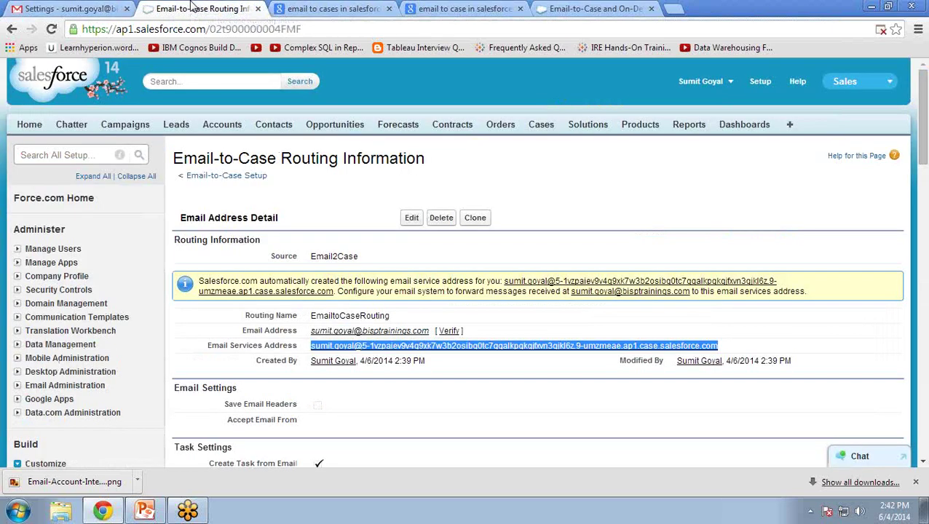
left_click(542, 126)
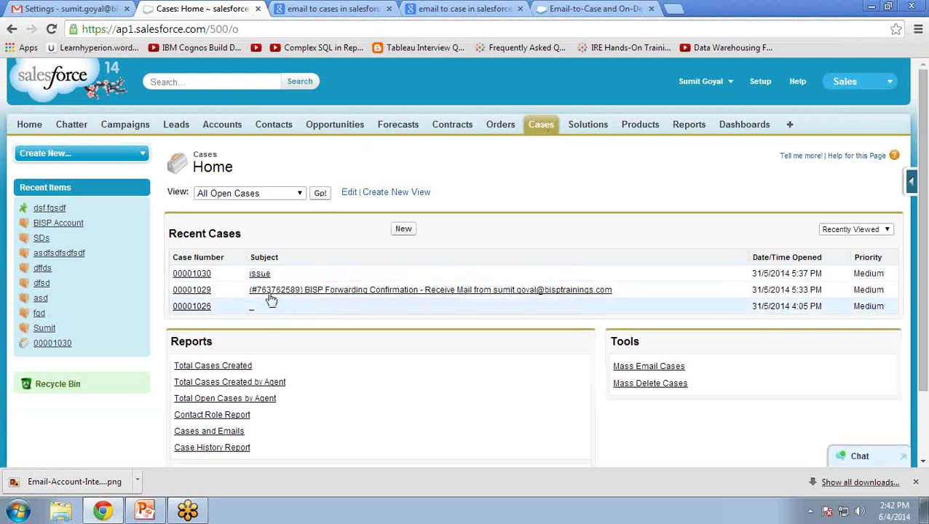
left_click(320, 193)
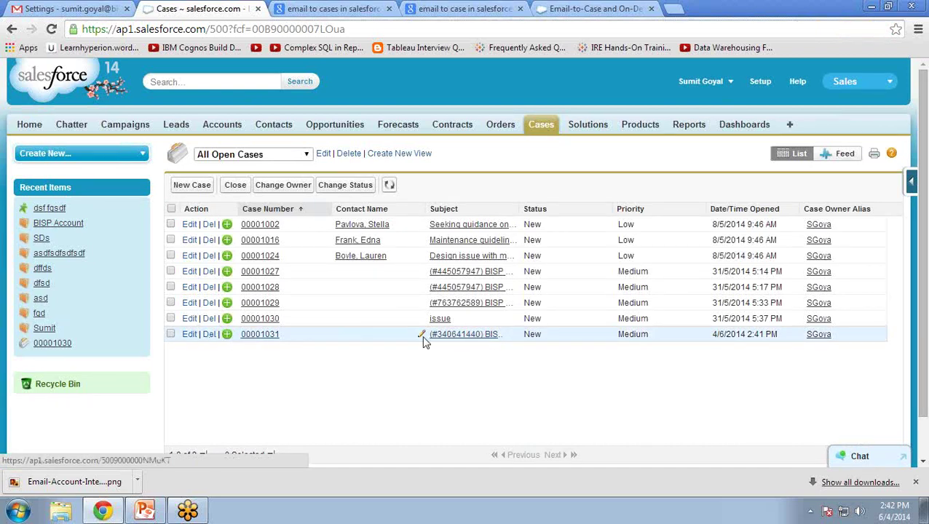
left_click(447, 336)
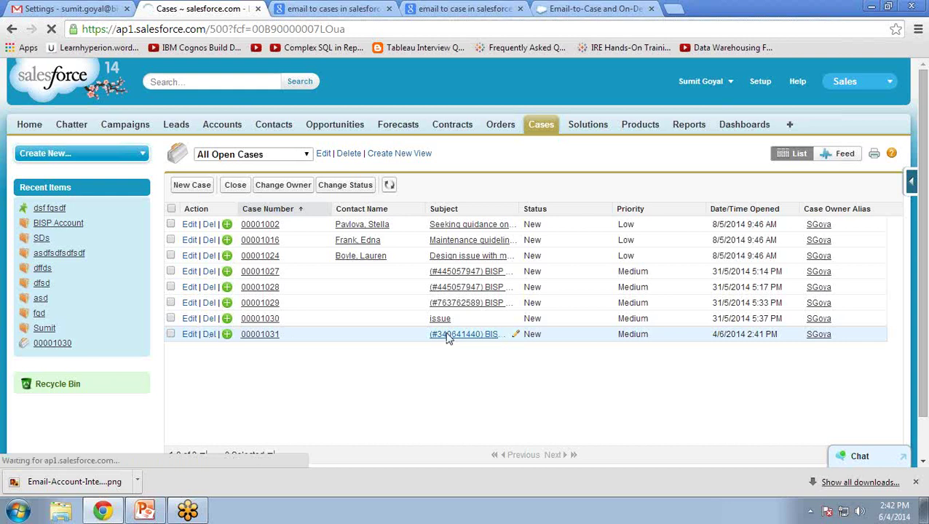
Scroll to the forwarded email and select the Gmail confirmation code
scroll(282, 356, "down", 3)
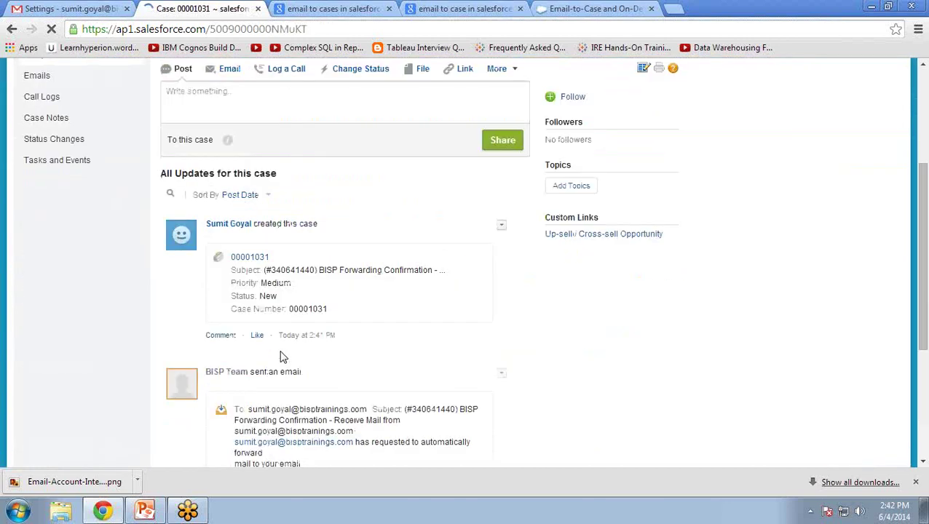
scroll(290, 315, "down", 2)
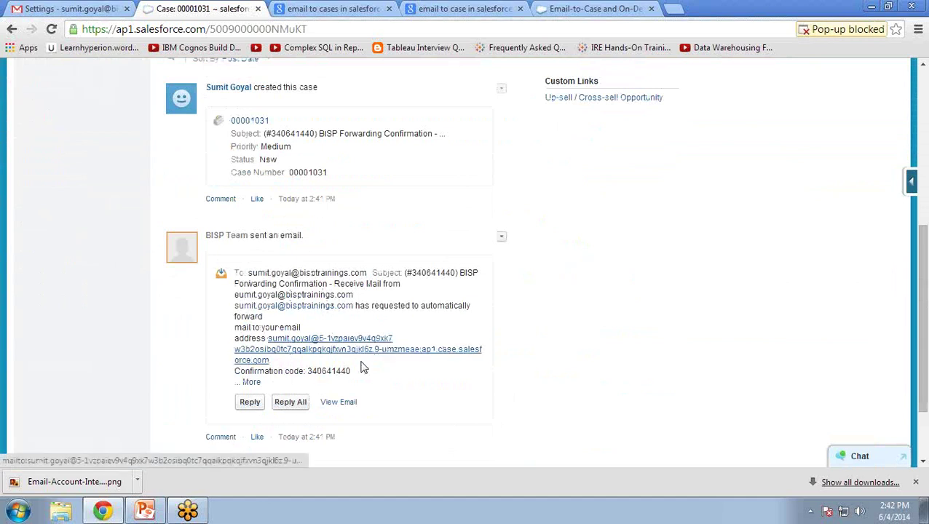
left_click_drag(306, 372, 353, 372)
left_click(306, 372)
Copy the code from the case, paste it into Gmail's confirmation field, and verify the forwarding address
right_click(329, 371)
left_click(389, 380)
left_click(70, 8)
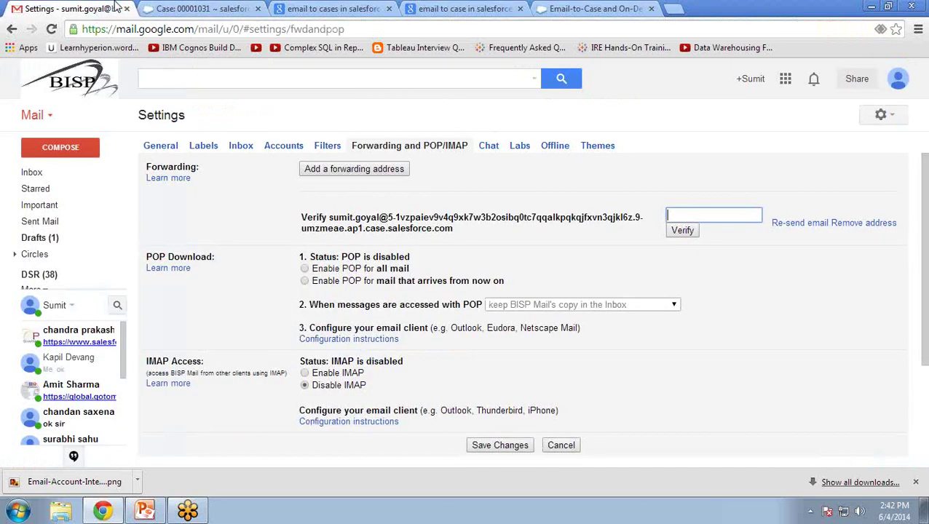
right_click(680, 220)
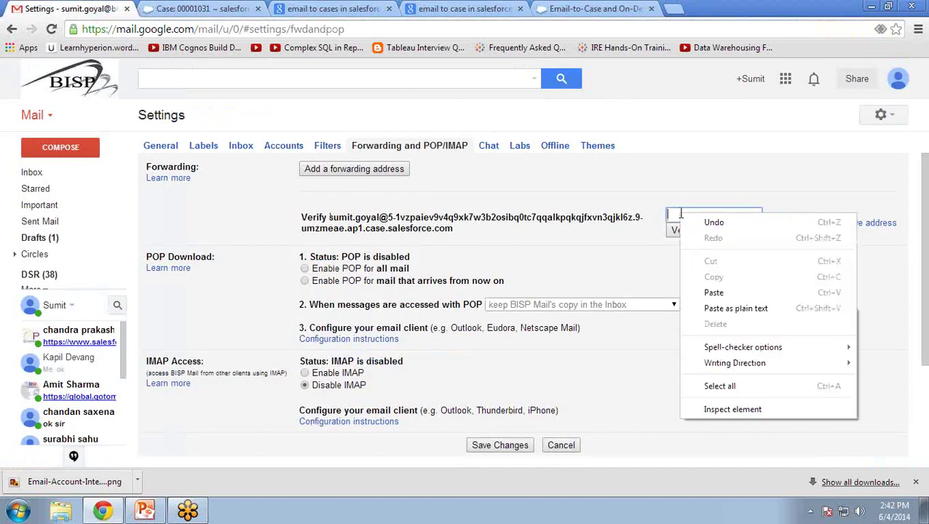
left_click(703, 292)
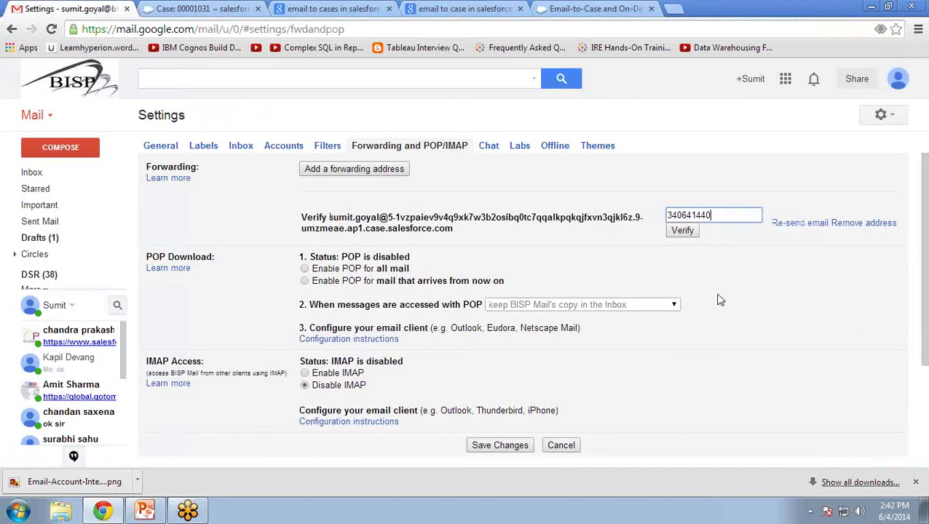
left_click(685, 231)
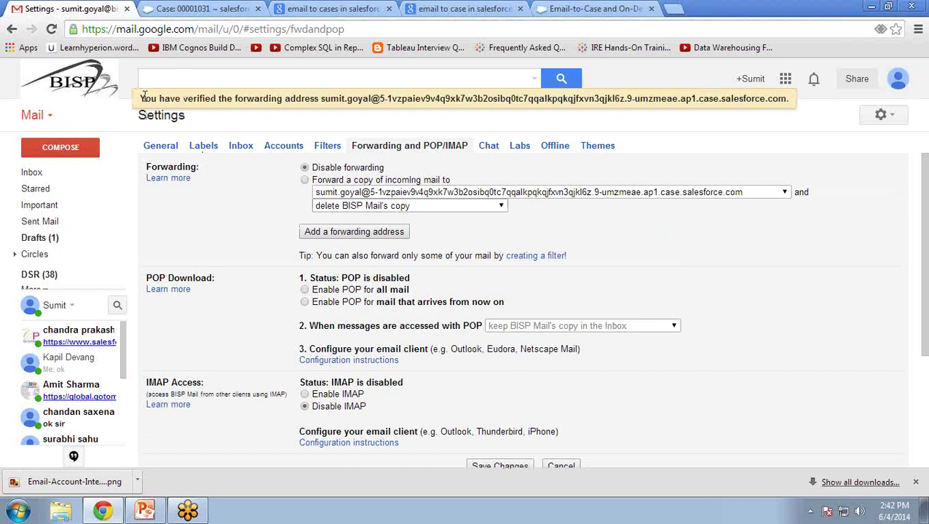
left_click_drag(142, 98, 786, 99)
Return to the Gmail inbox, dismiss the discard-changes prompt, then go back to Salesforce case 00001031
left_click(689, 156)
left_click(24, 176)
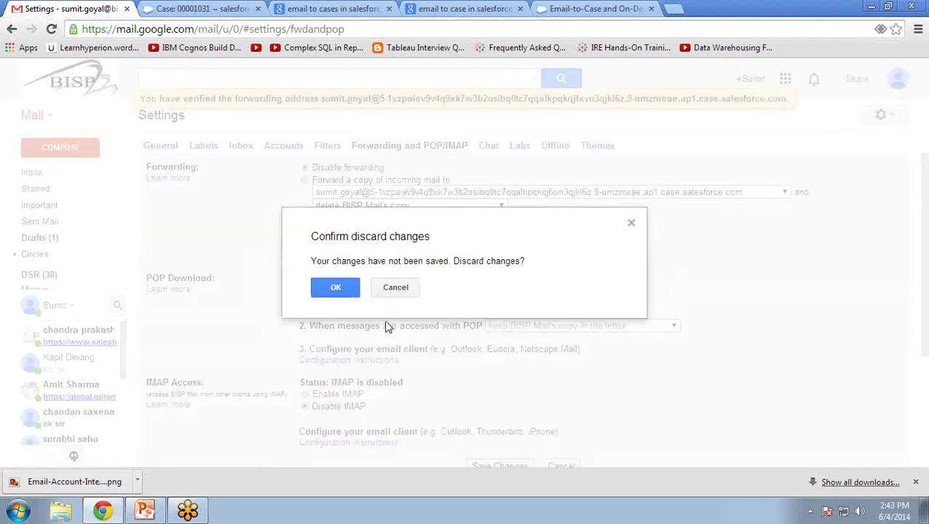
left_click(630, 224)
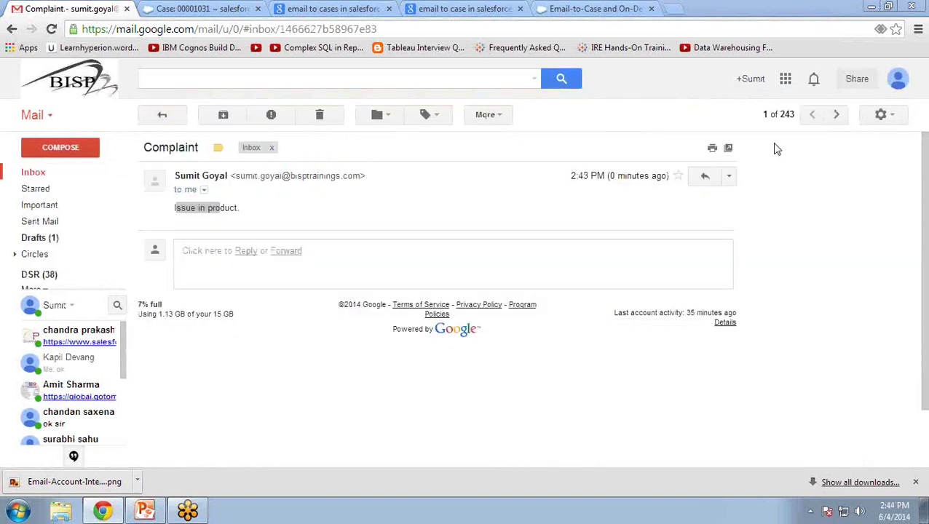
left_click(207, 8)
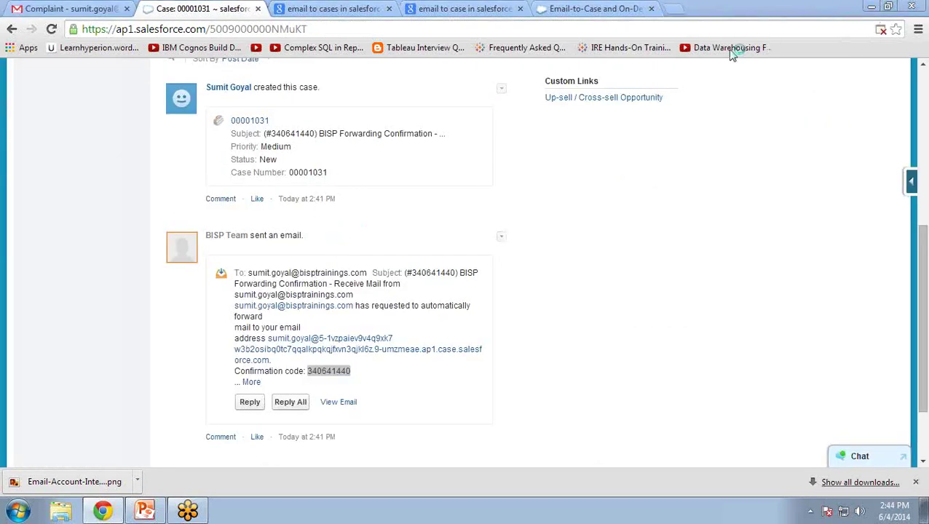
Open case 00001030 'issue' from All Open Cases and review its 'I have an issue' email
scroll(627, 246, "up", 5)
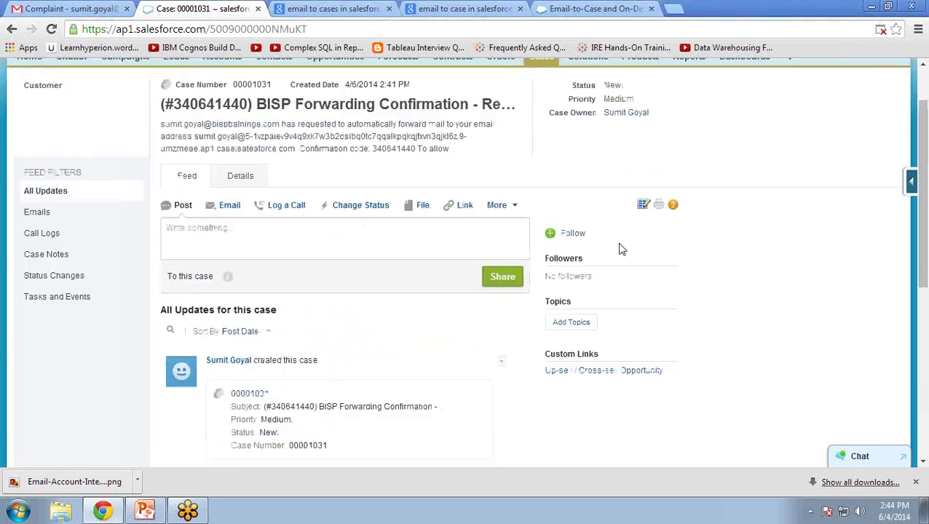
left_click(542, 126)
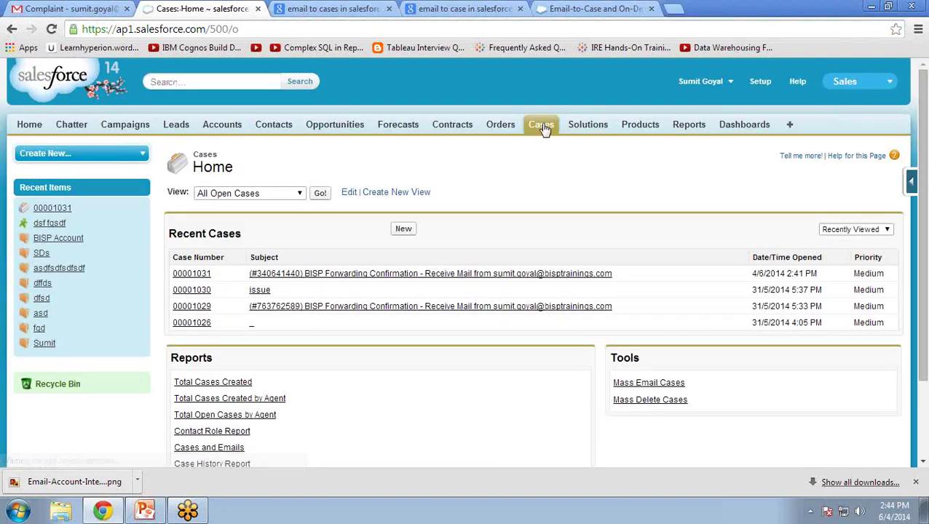
left_click(319, 194)
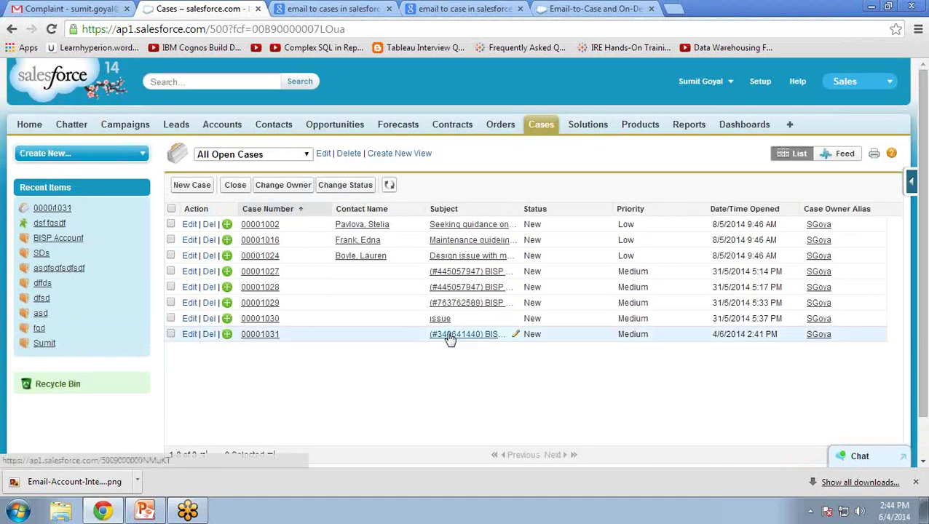
left_click(440, 319)
scroll(439, 329, "down", 5)
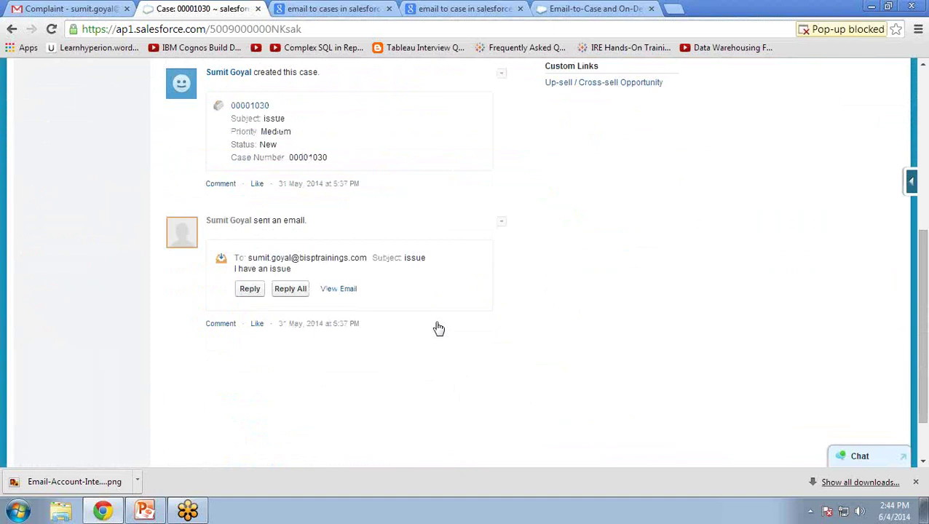
left_click(95, 7)
left_click(175, 8)
scroll(326, 316, "up", 3)
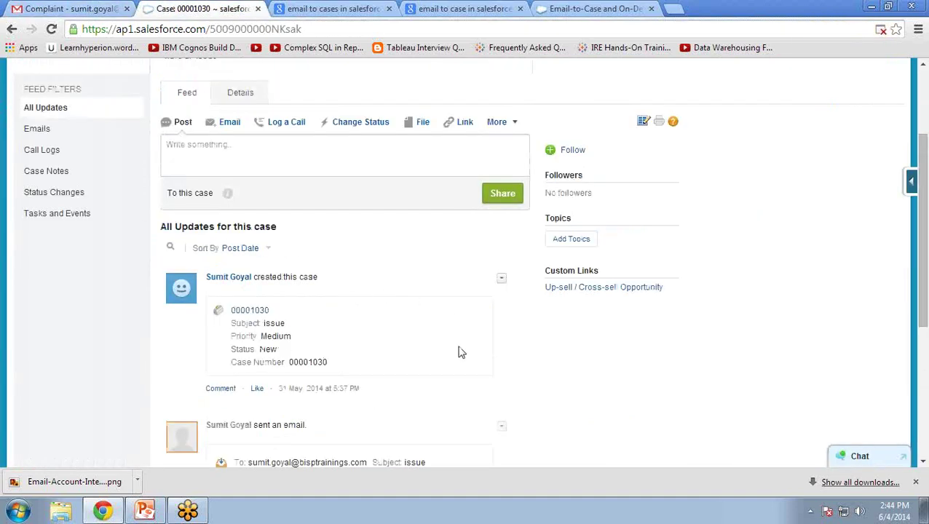
scroll(459, 352, "up", 2)
Go back to Cases Home with its recent cases list
left_click(541, 124)
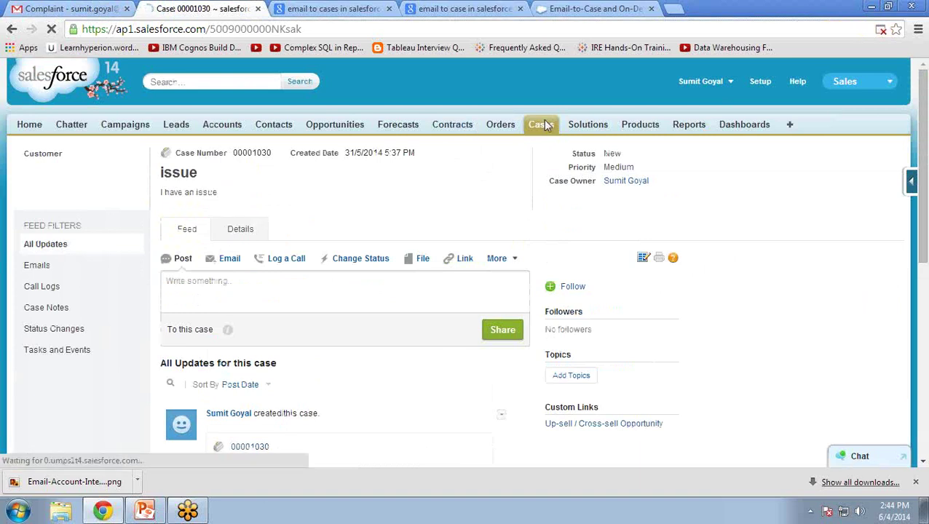